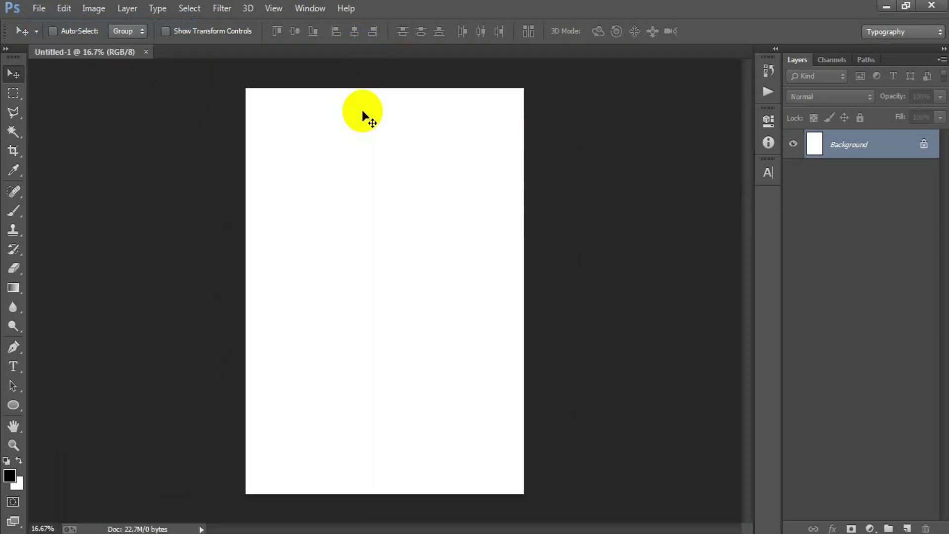
Add a Solid Color fill layer in dark grey 4e4e4e above the Background.
left_click(870, 528)
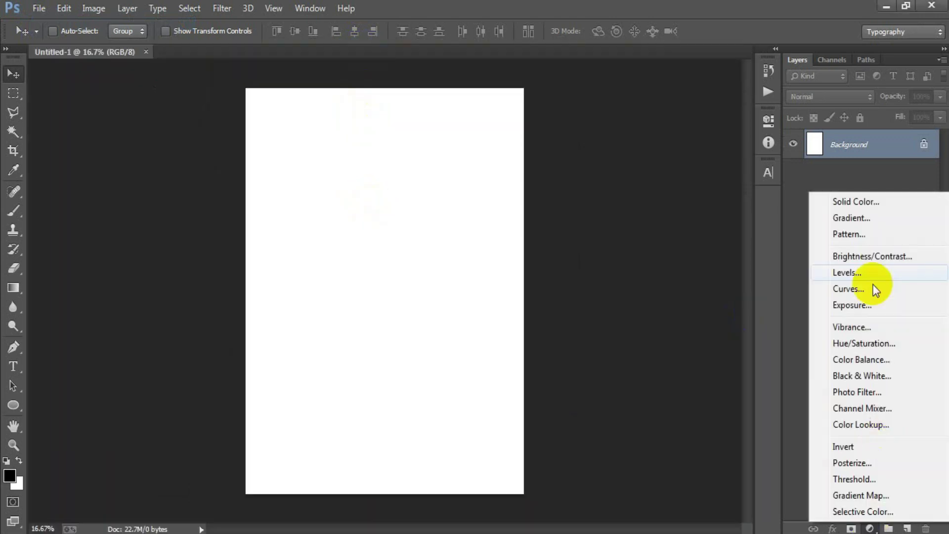
left_click(865, 204)
left_click_drag(392, 260, 428, 233)
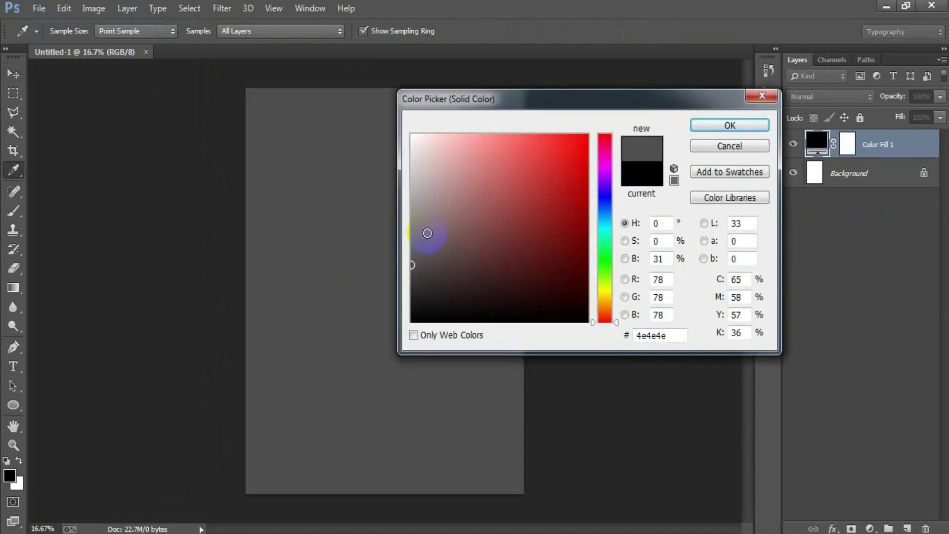
left_click(705, 126)
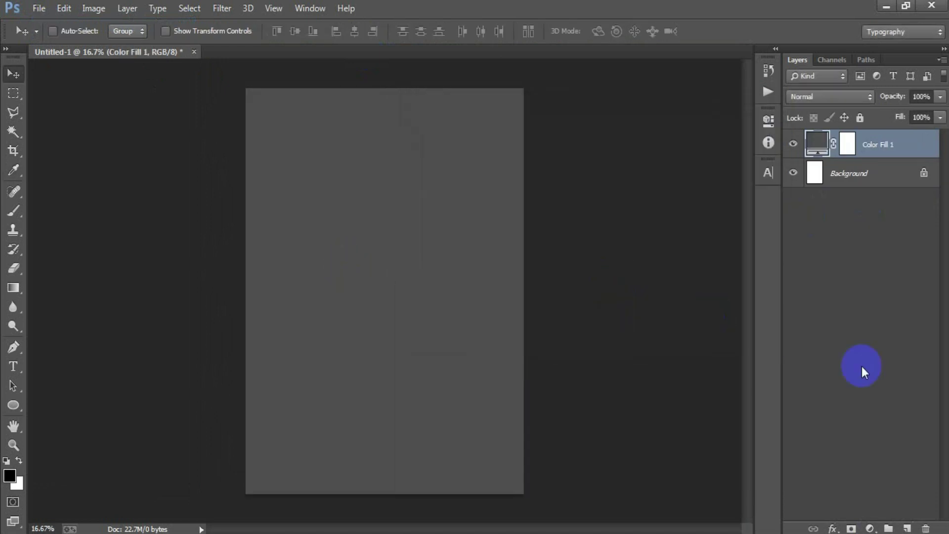
Add a new layer with the white text "HAPPINESS" in the Mensrea font on the upper part of the page.
left_click(908, 528)
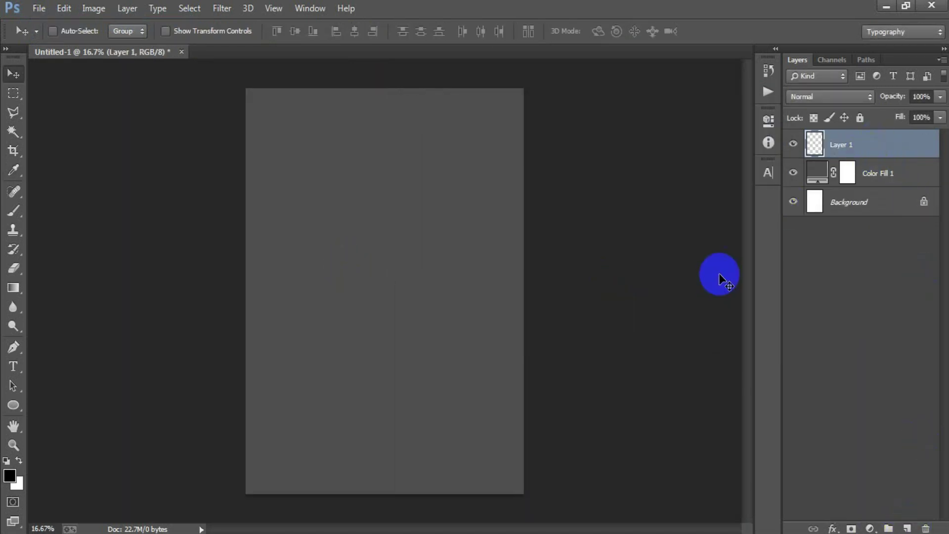
left_click(13, 366)
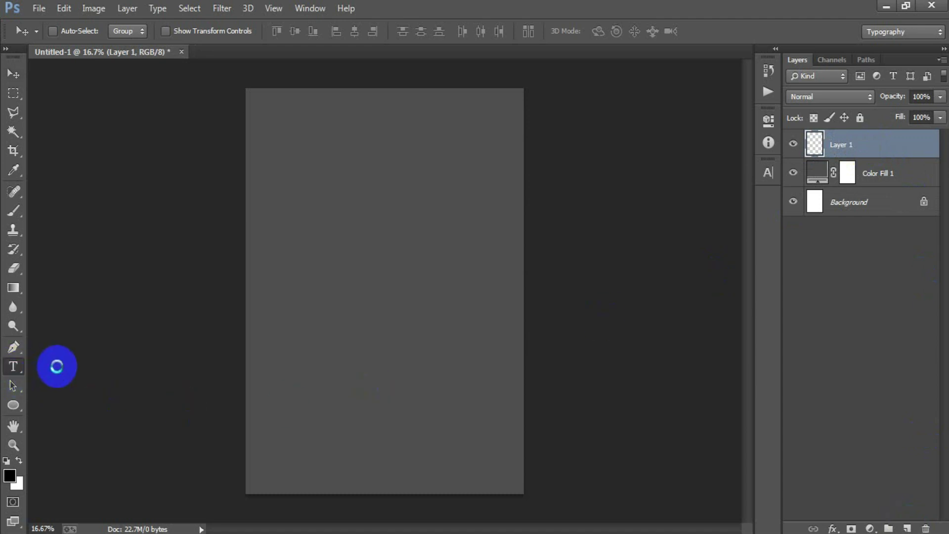
left_click(58, 366)
left_click(364, 196)
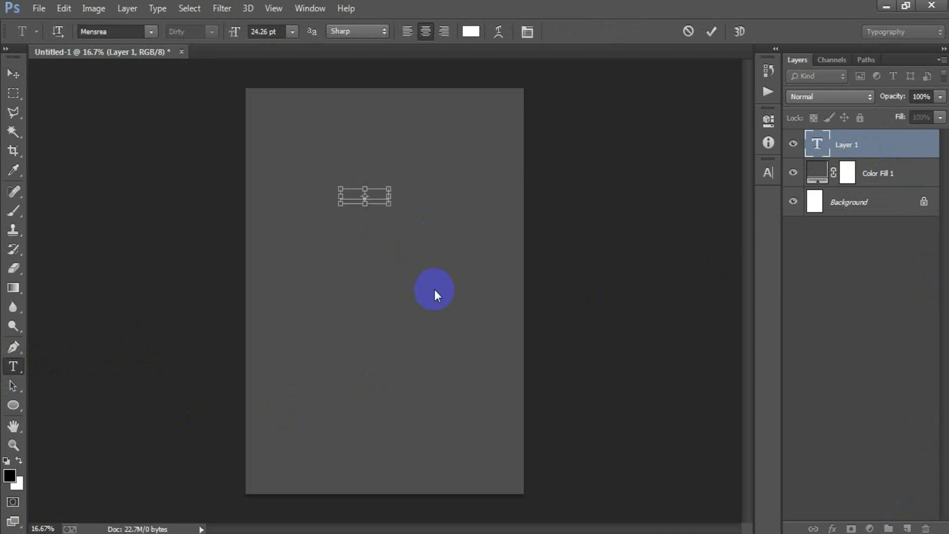
type("HAPPINESS")
left_click(15, 74)
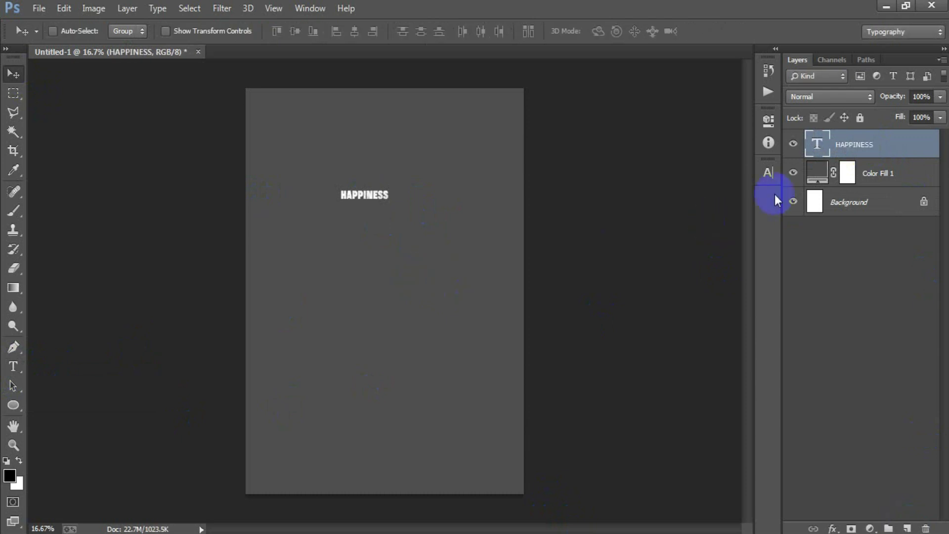
Rasterize the HAPPINESS text and scale it up to about 541% across the top of the page.
right_click(877, 147)
left_click(619, 221)
left_click_drag(375, 197, 398, 122)
key("ctrl+t")
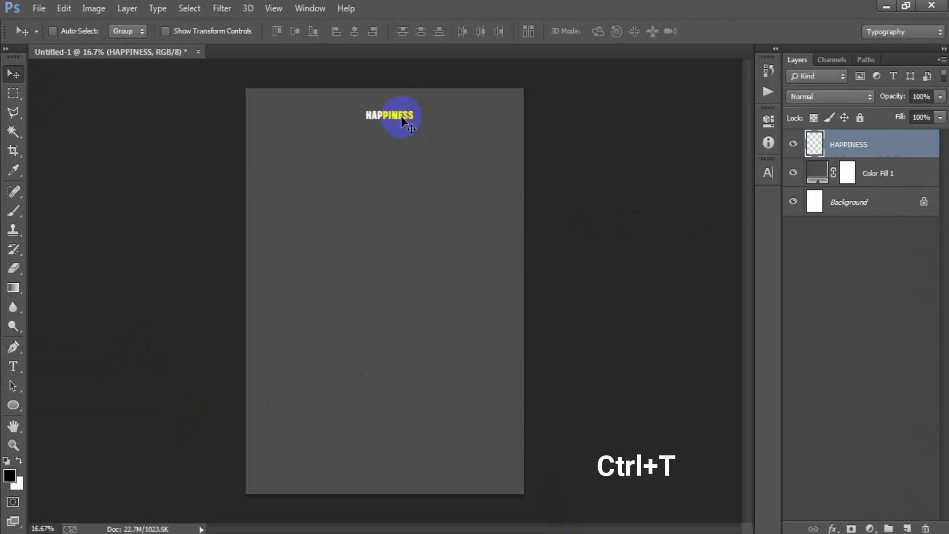
left_click_drag(413, 121, 516, 156)
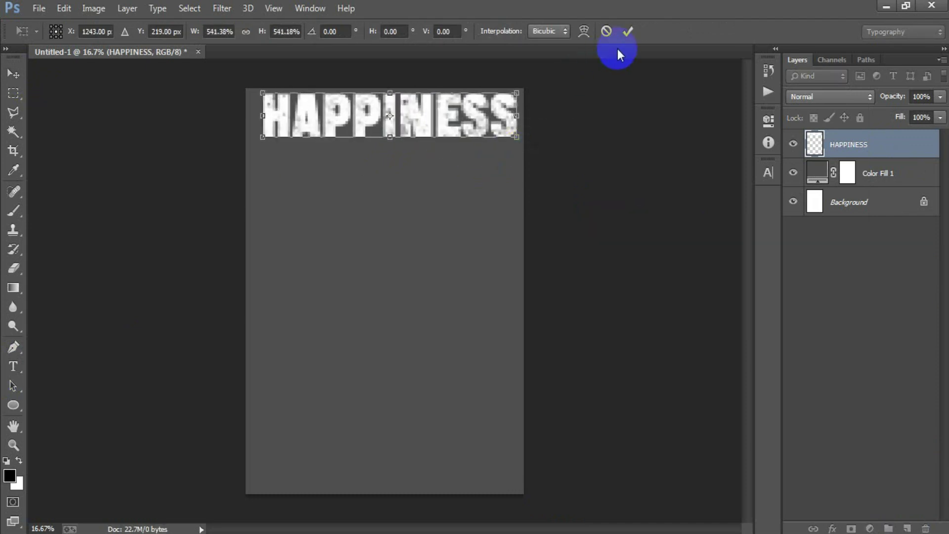
left_click(628, 31)
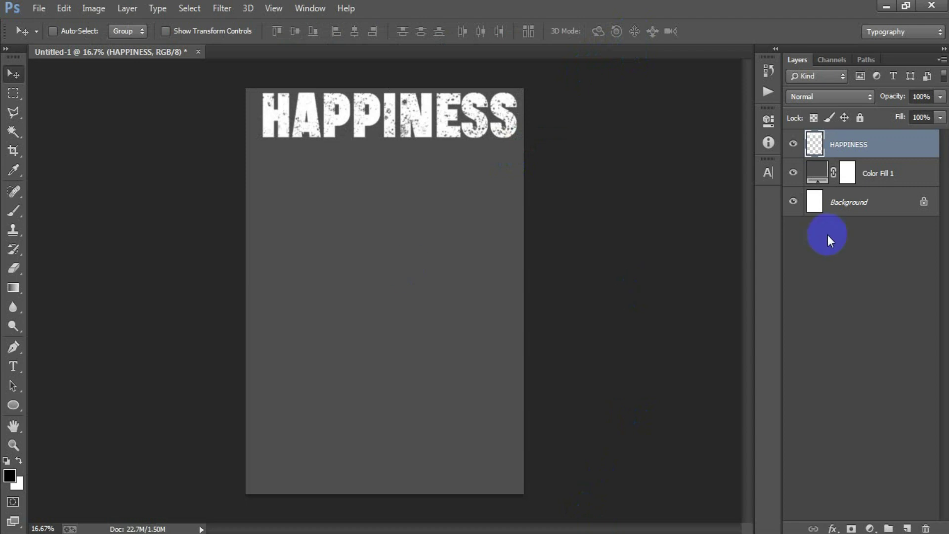
Center the HAPPINESS layer horizontally on the Background, leaving only HAPPINESS selected.
left_click(861, 202, "shift")
left_click(358, 31)
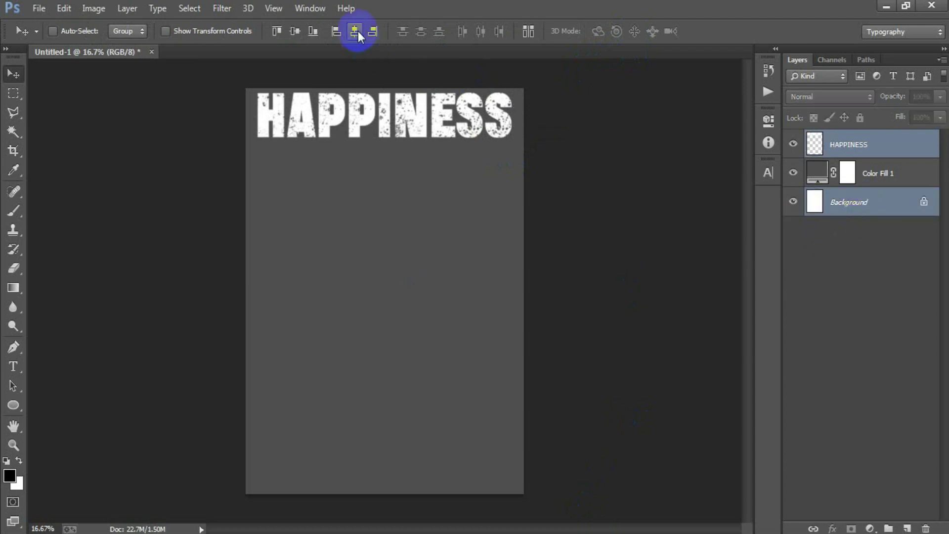
left_click(892, 141)
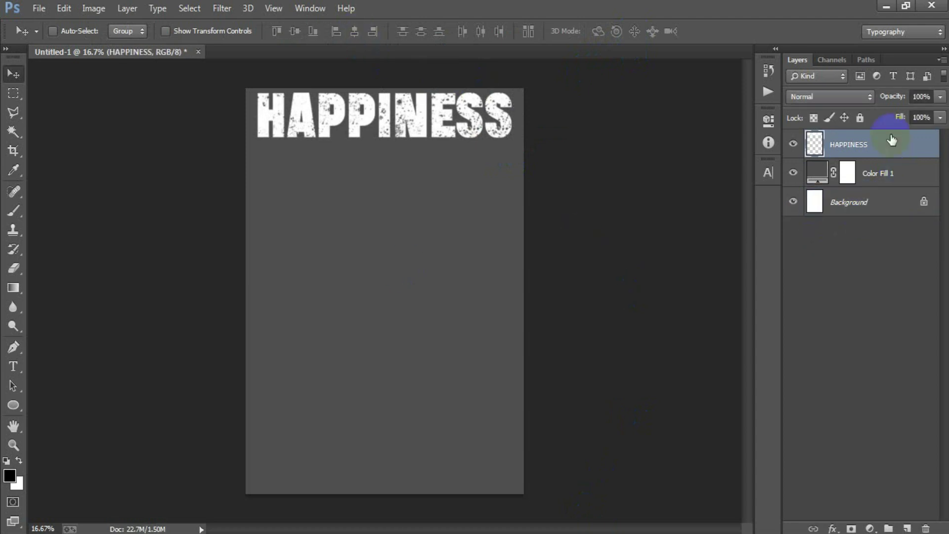
Apply a Color Overlay of 3BAC9B to the HAPPINESS layer and collapse its effects list.
double_click(923, 149)
left_click(440, 263)
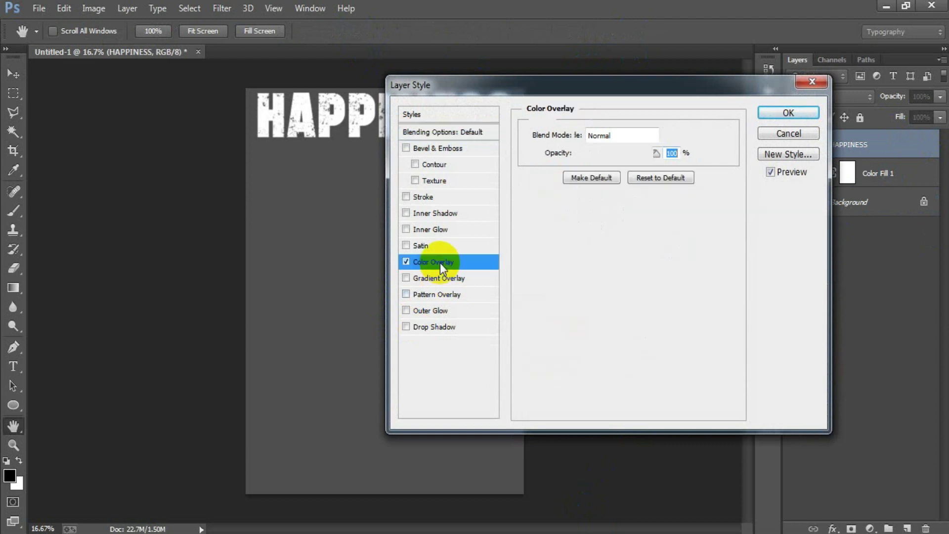
left_click(674, 138)
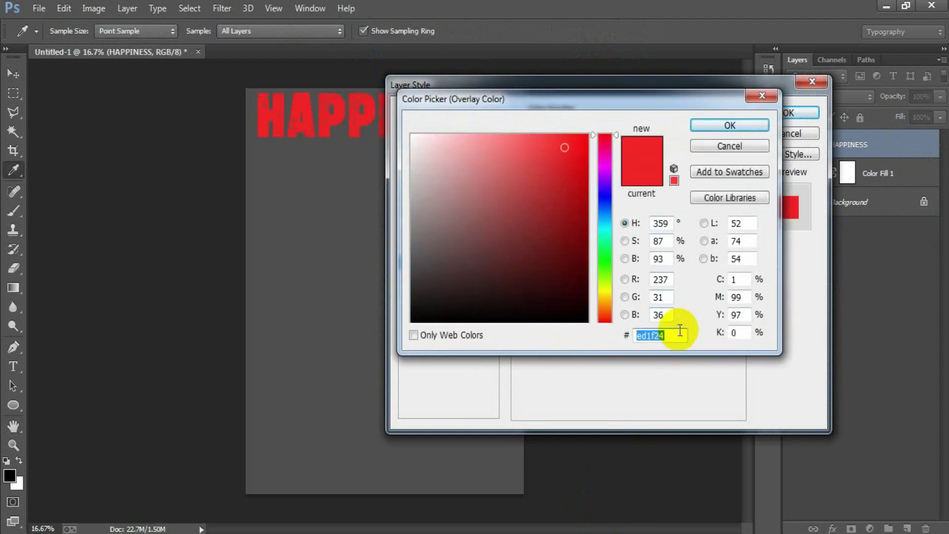
type("3")
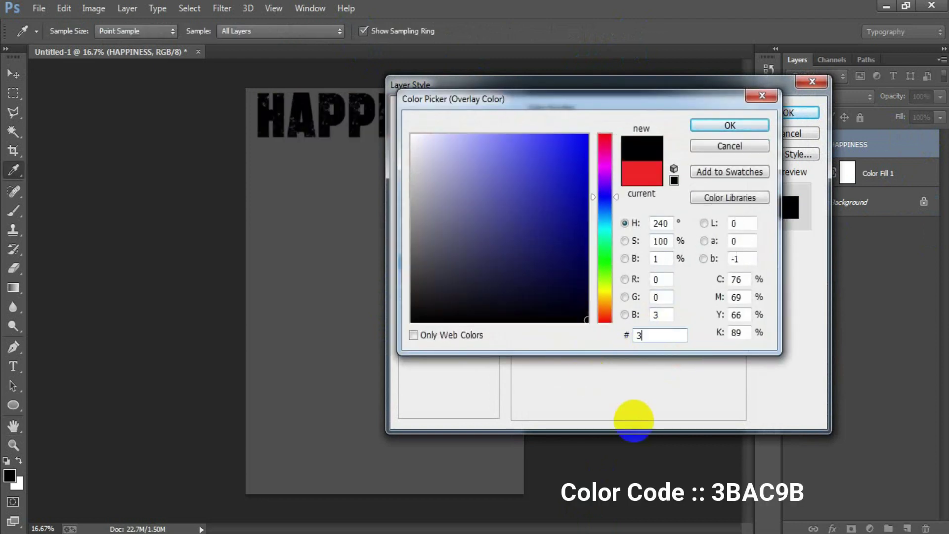
type("BA")
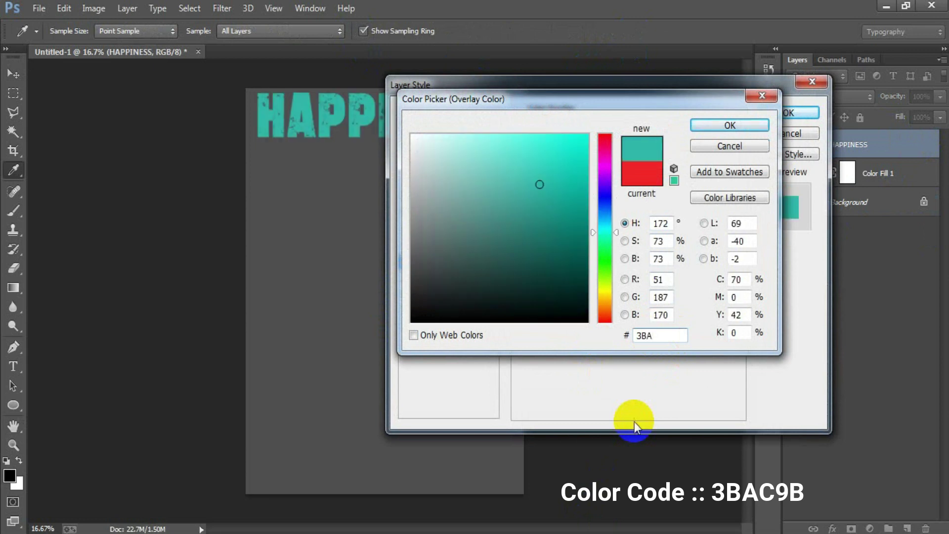
type("C9B")
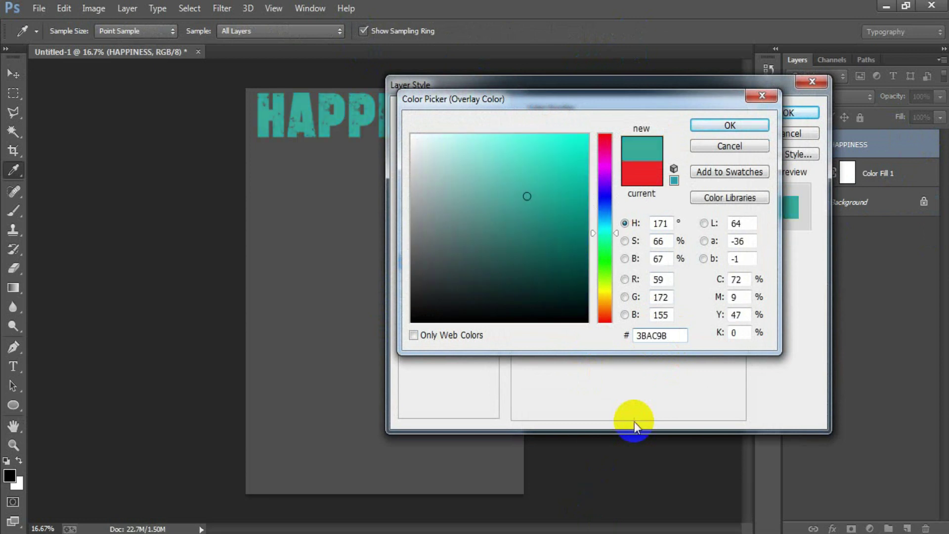
left_click(741, 124)
left_click(785, 115)
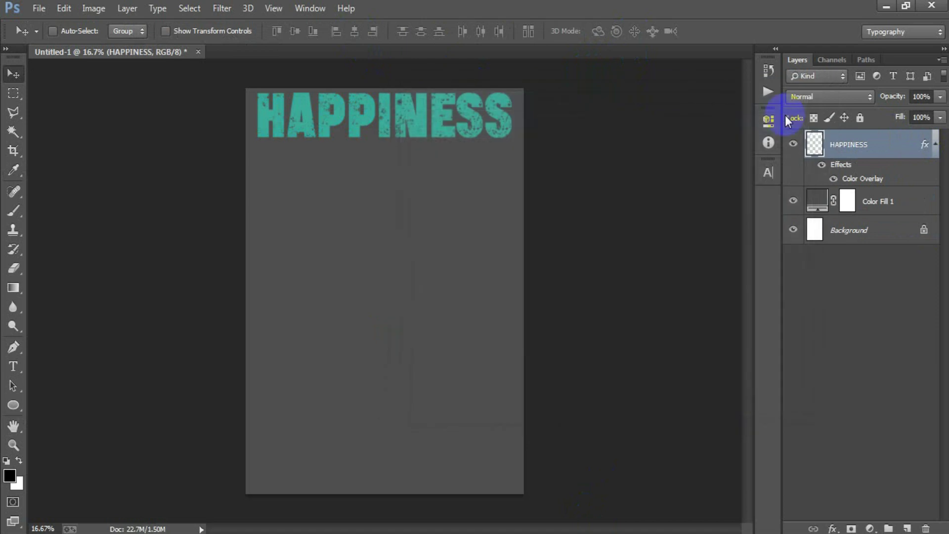
left_click(936, 146)
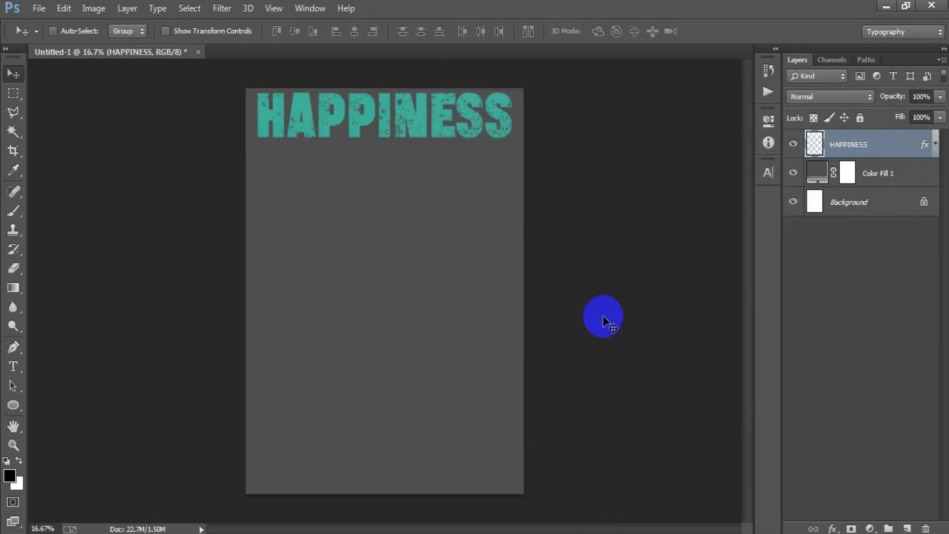
Add a new layer with the white Mensrea text "IS A DAY" below HAPPINESS.
left_click(908, 528)
left_click(27, 368)
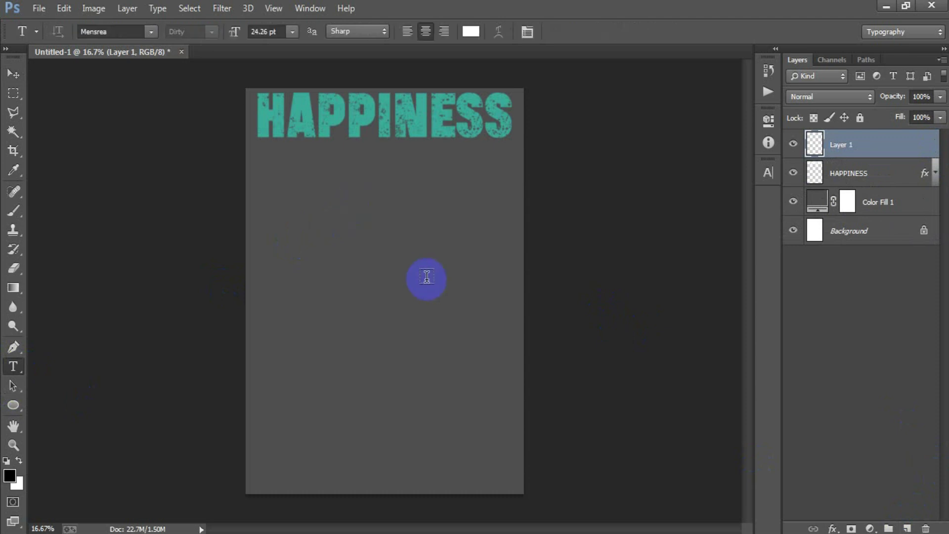
left_click(383, 186)
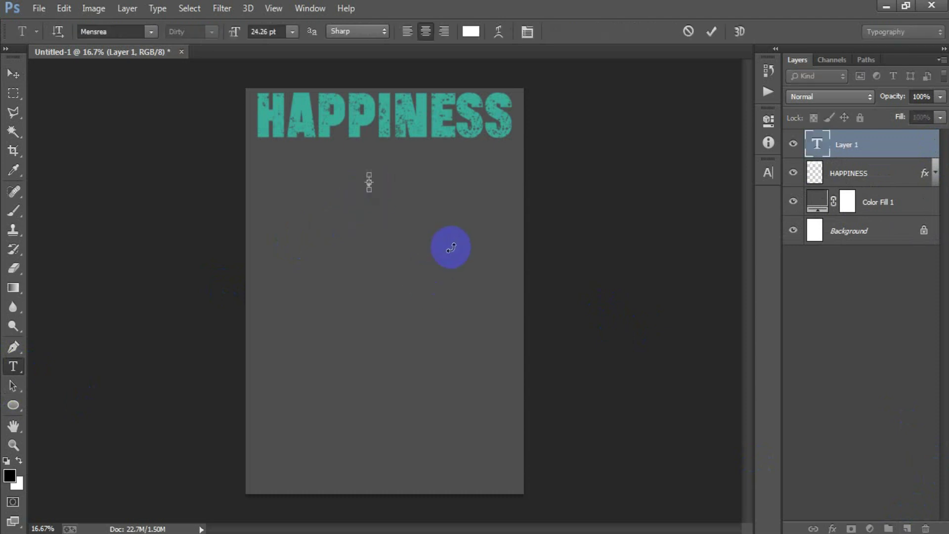
type("IS A DAY")
left_click(14, 73)
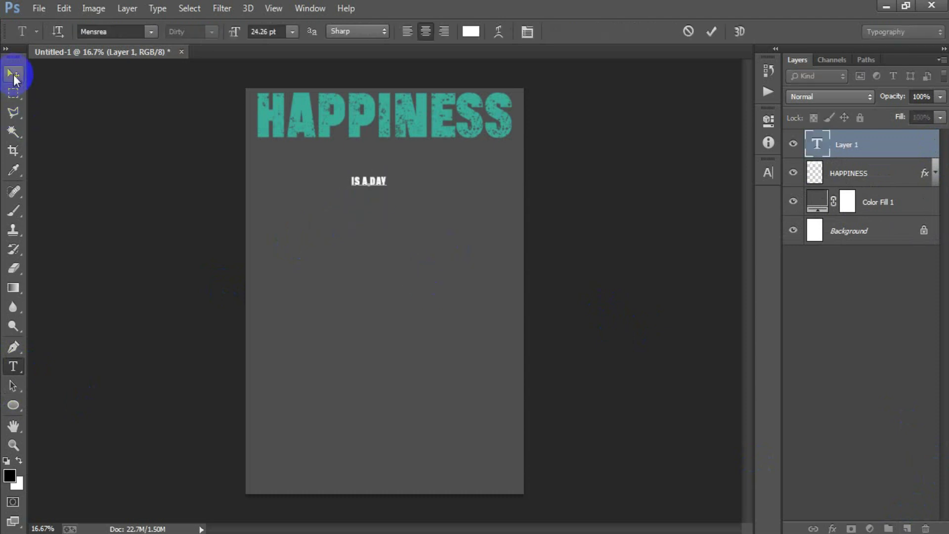
Rasterize the IS A DAY text and enlarge it directly beneath HAPPINESS, to about half that word's width.
left_click(868, 142)
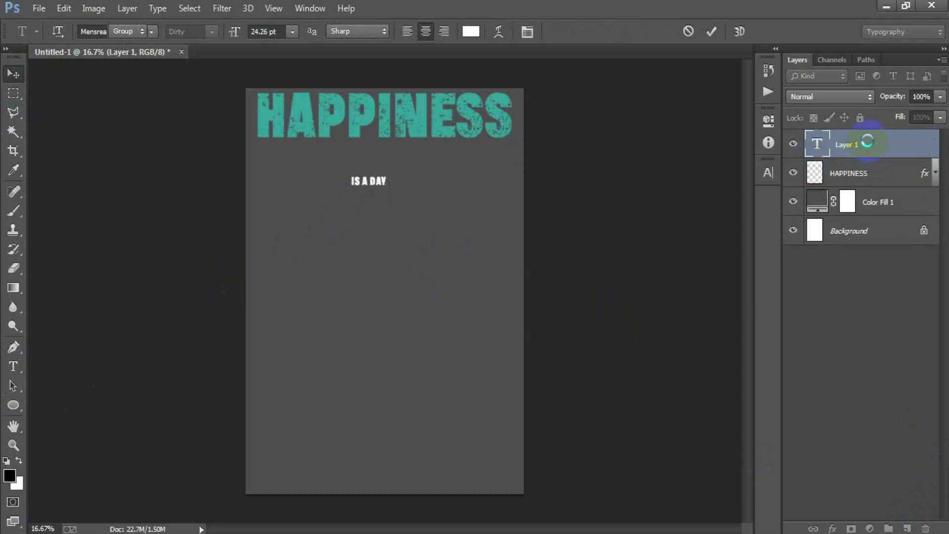
right_click(868, 142)
left_click(607, 216)
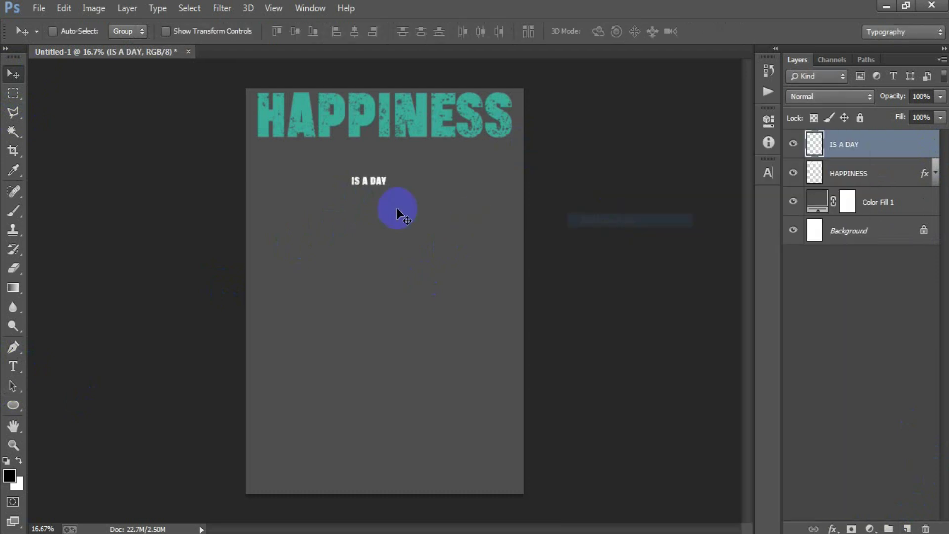
key("ctrl+t")
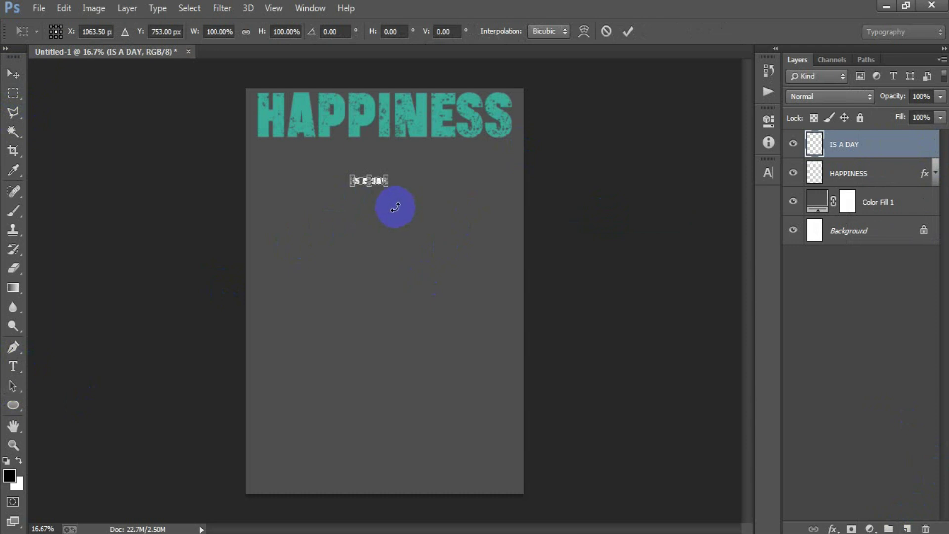
left_click_drag(388, 186, 420, 177)
left_click_drag(460, 181, 439, 180)
left_click(628, 31)
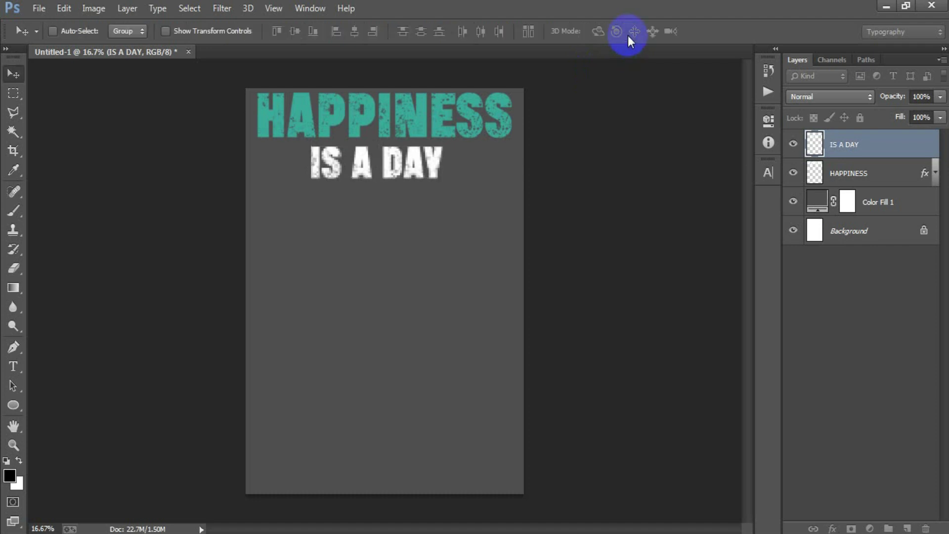
Center IS A DAY horizontally on the Background and nudge it up closer to HAPPINESS.
left_click(854, 231, "ctrl")
left_click(354, 31)
left_click(820, 150)
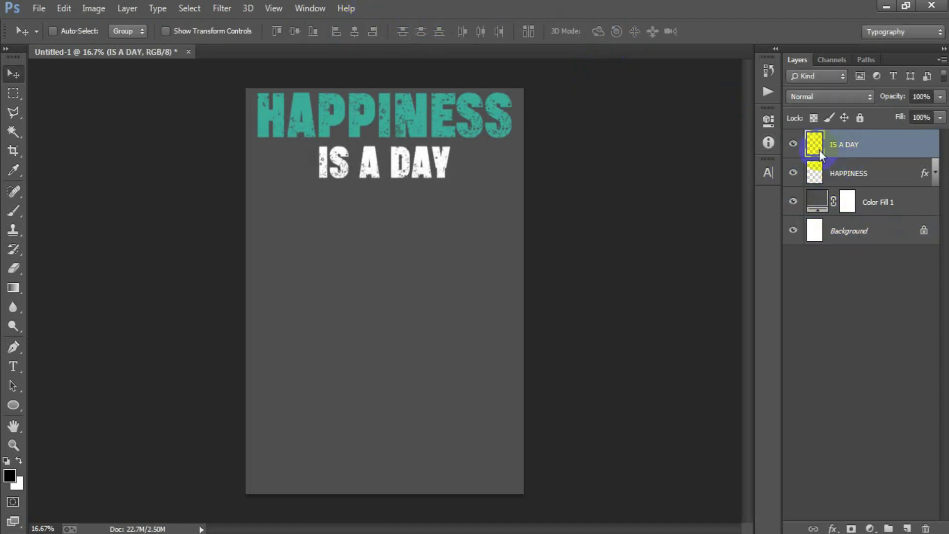
left_click(650, 242)
key("shift+Up")
key("shift+Up")
key("shift+Up")
key("shift+Up")
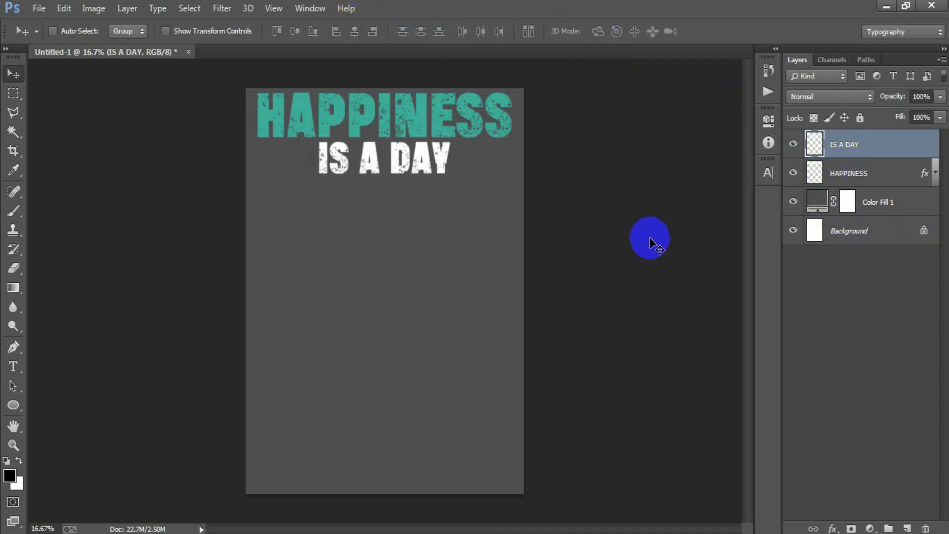
Place the image of tapered black horizontal lines as a linked file and flip it horizontally.
left_click(36, 9)
left_click(94, 240)
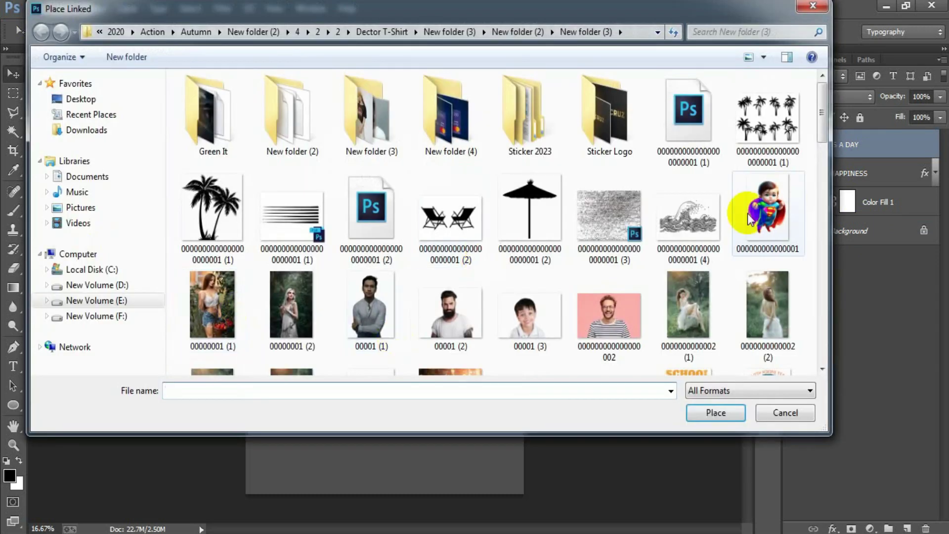
double_click(271, 225)
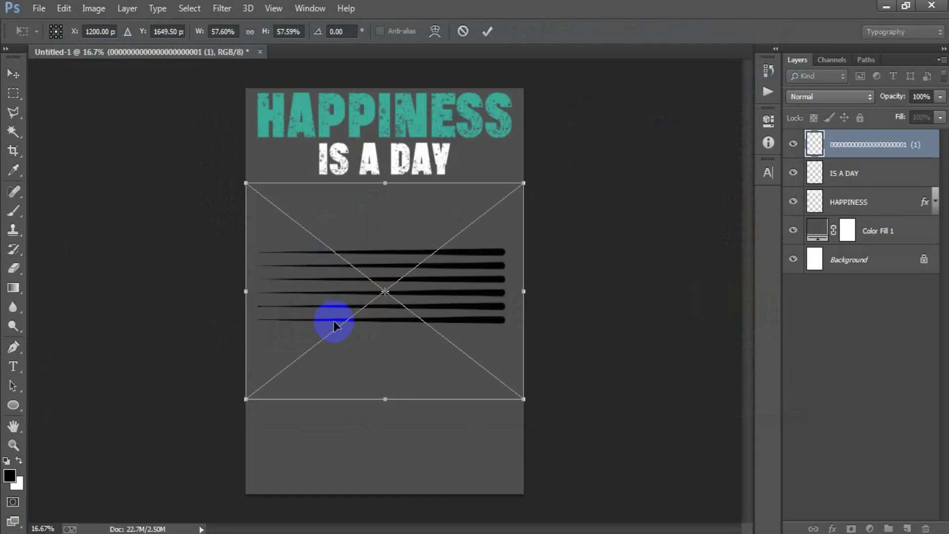
right_click(488, 303)
left_click(532, 275)
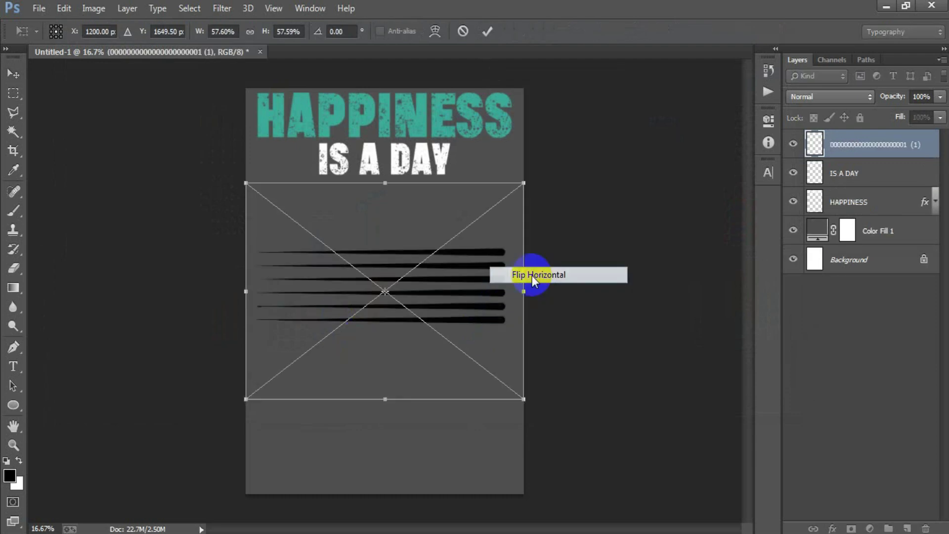
Shrink the placed lines image to about 13% width and 19% height.
left_click_drag(525, 290, 494, 286)
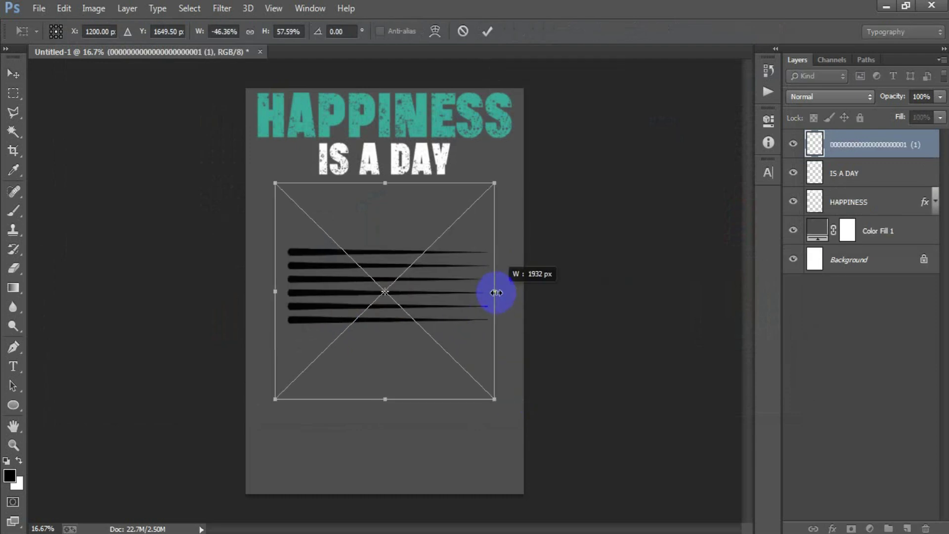
left_click_drag(494, 403, 388, 328)
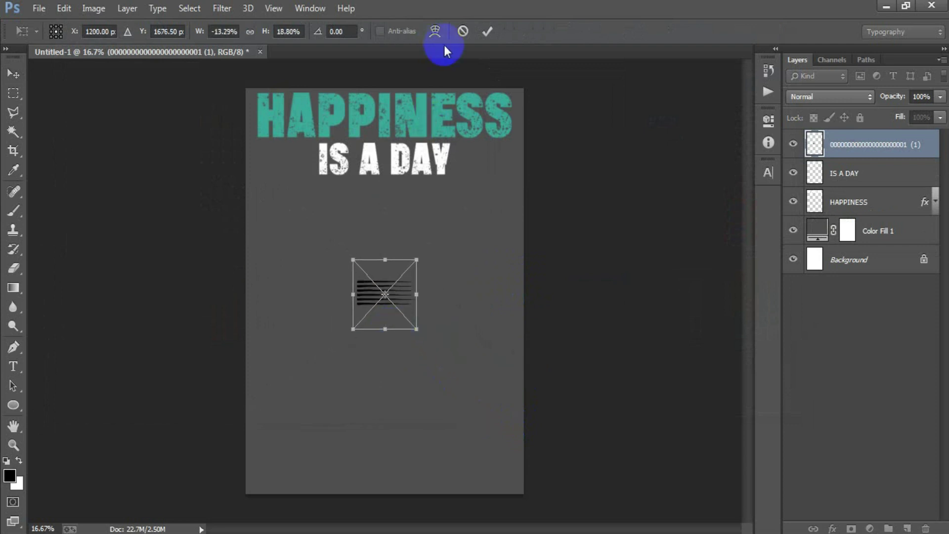
left_click(487, 31)
Move the tapered lines to the left of IS A DAY and stretch them vertically to about the text's height.
left_click_drag(389, 292, 289, 162)
key("ctrl+t")
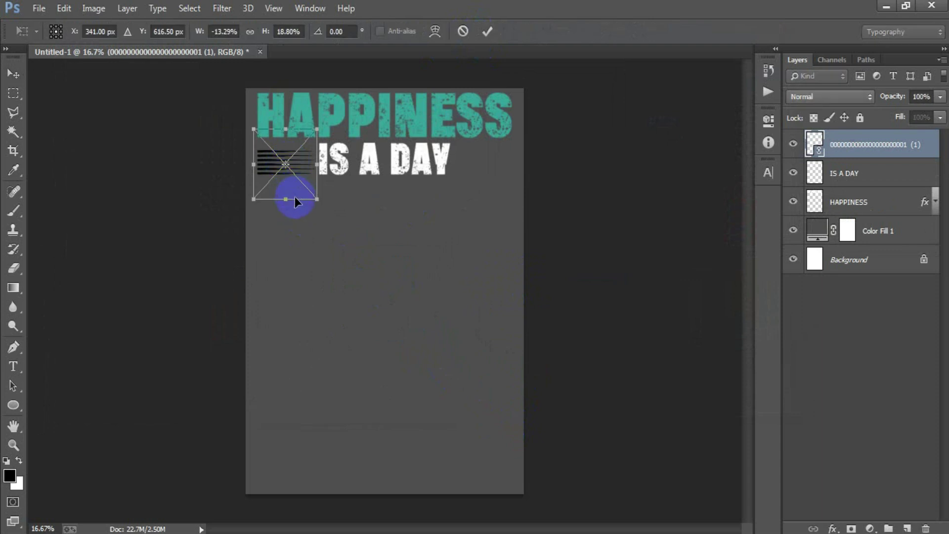
left_click_drag(287, 198, 285, 212)
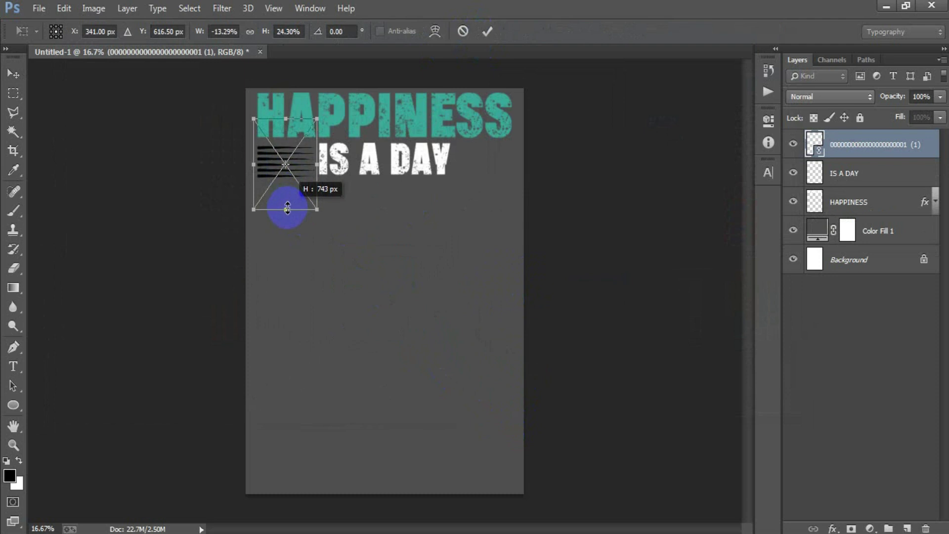
left_click(487, 31)
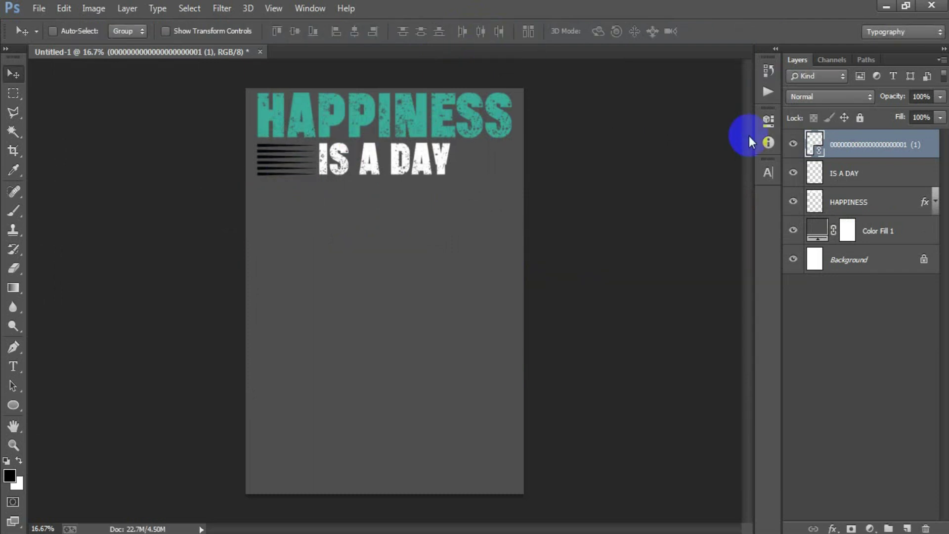
Rasterize the tapered lines layer and fill the lines with white.
right_click(860, 144)
left_click(611, 273)
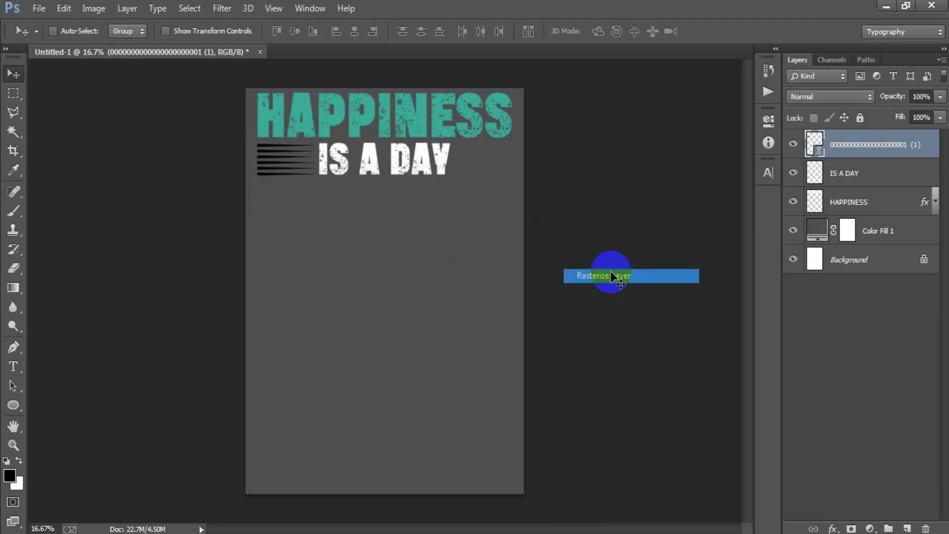
left_click(18, 461)
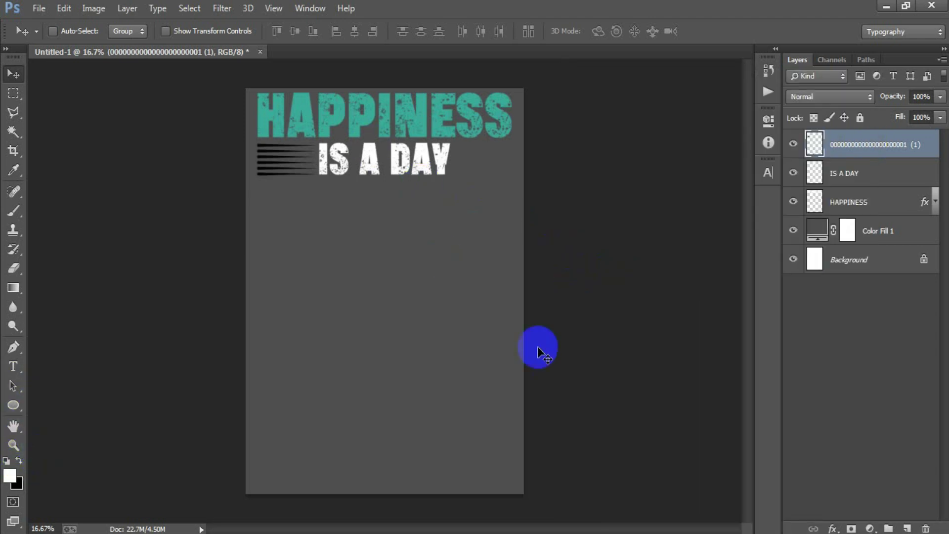
left_click(813, 145, "ctrl")
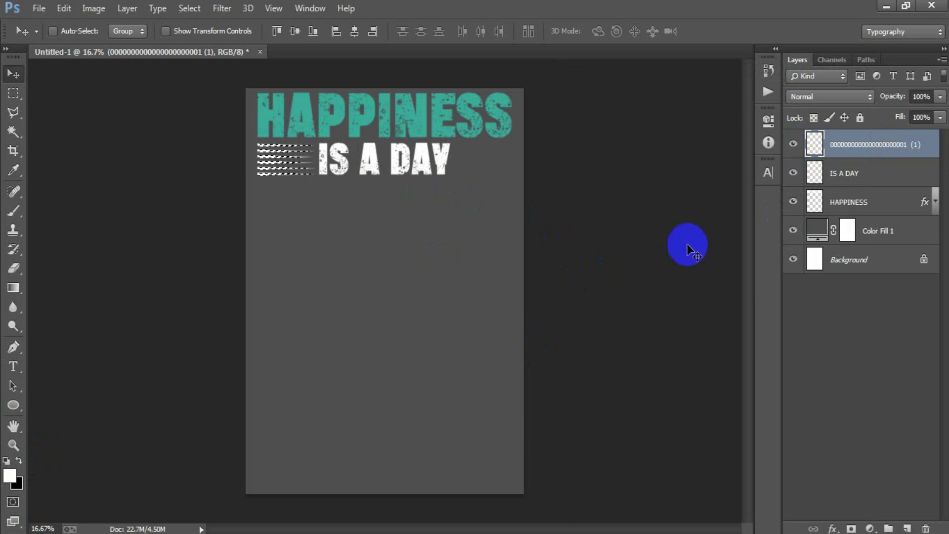
key("ctrl+d")
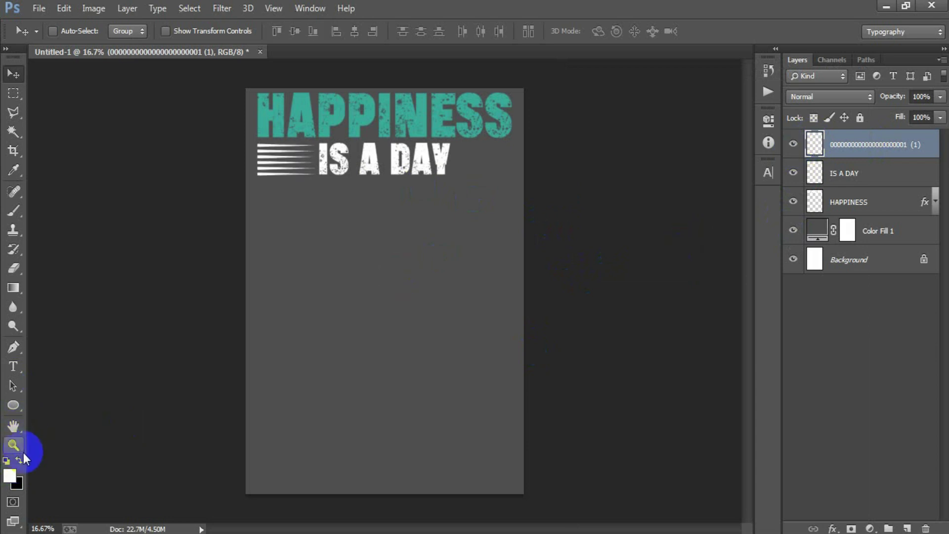
Duplicate the white tapered lines to the right of IS A DAY and flip the copy horizontally.
left_click(356, 349)
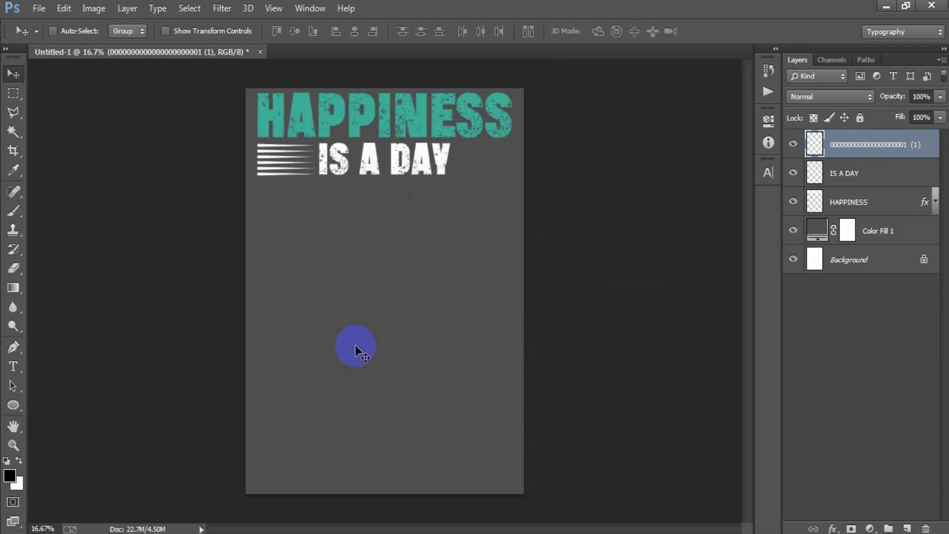
left_click_drag(356, 349, 479, 155)
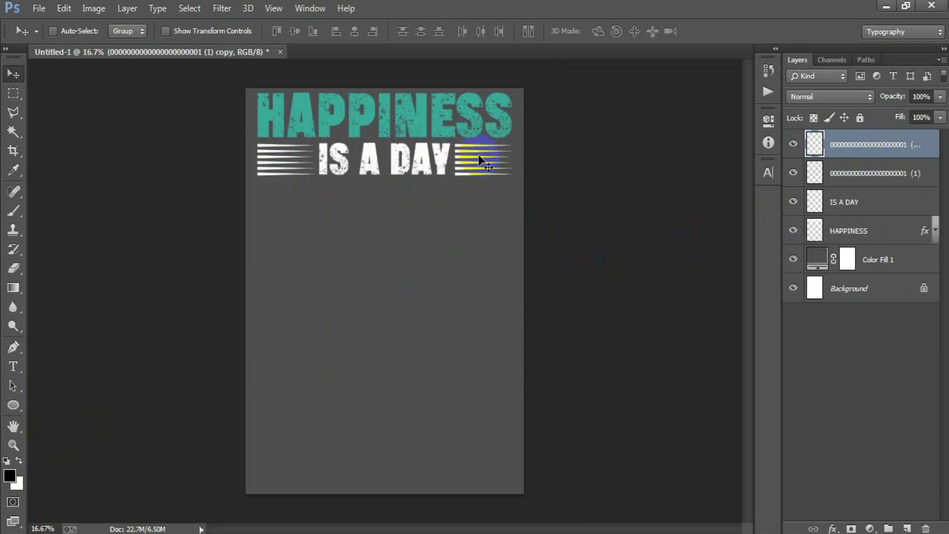
key("ctrl+t")
right_click(468, 166)
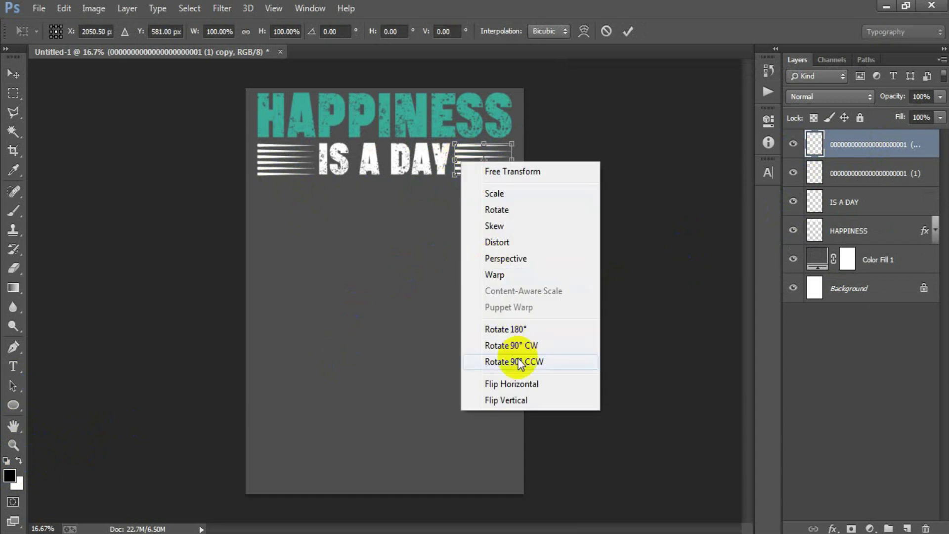
left_click(523, 386)
left_click(627, 33)
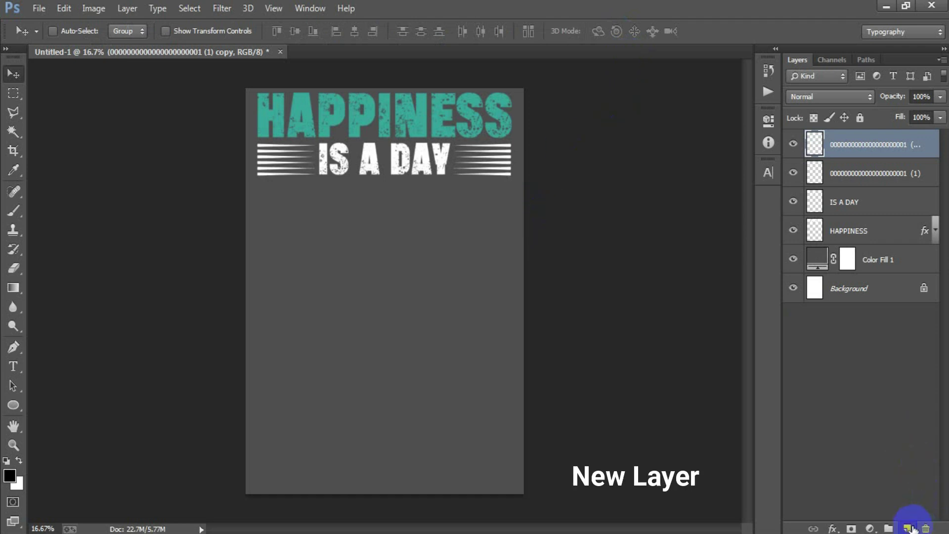
Draw a large black rectangle as wide as HAPPINESS below IS A DAY on a new layer, centred horizontally on the Background.
left_click(909, 528)
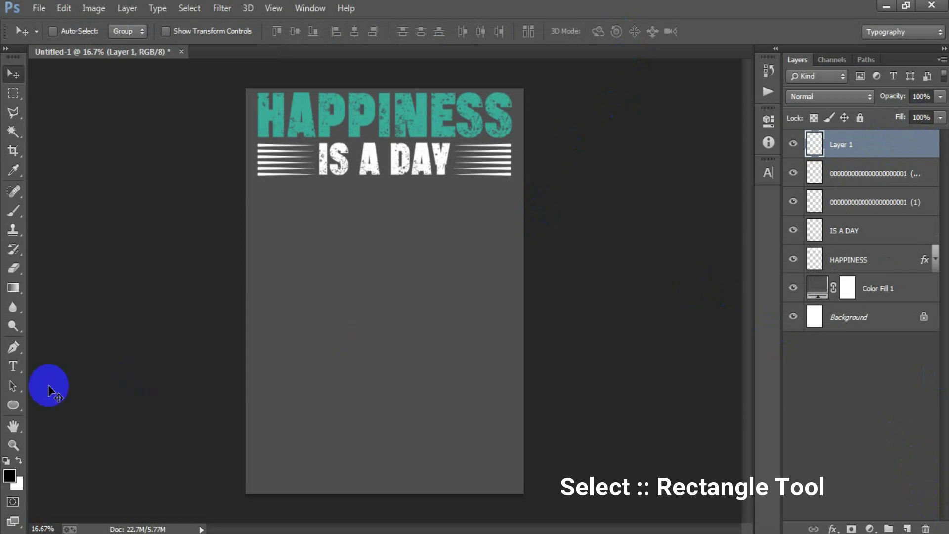
left_click(13, 405)
left_click(53, 398)
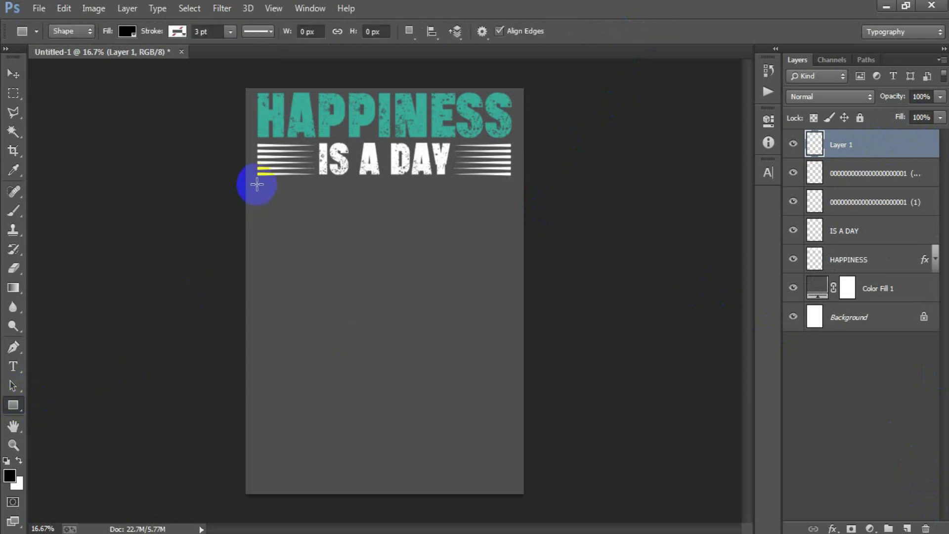
left_click_drag(257, 184, 510, 433)
left_click(13, 73)
left_click(728, 112)
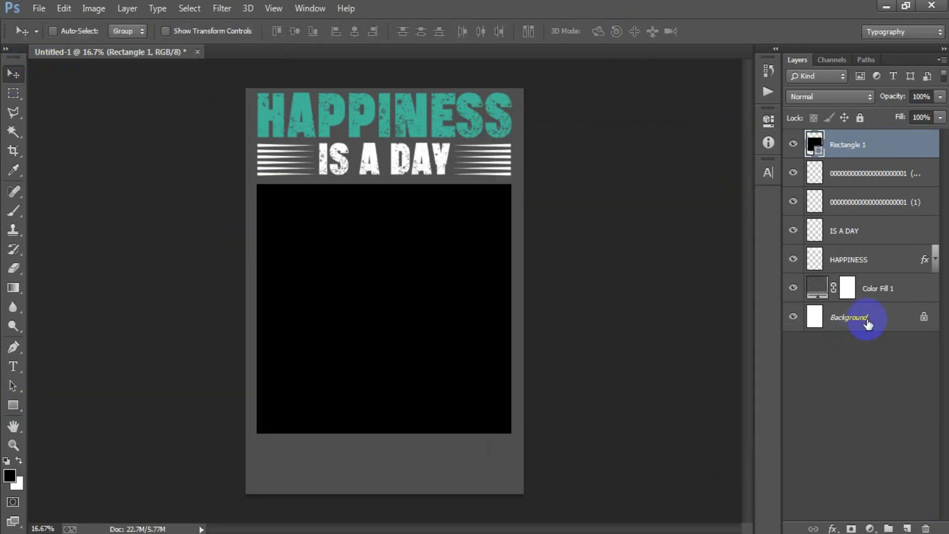
left_click(868, 322, "ctrl")
left_click(360, 31)
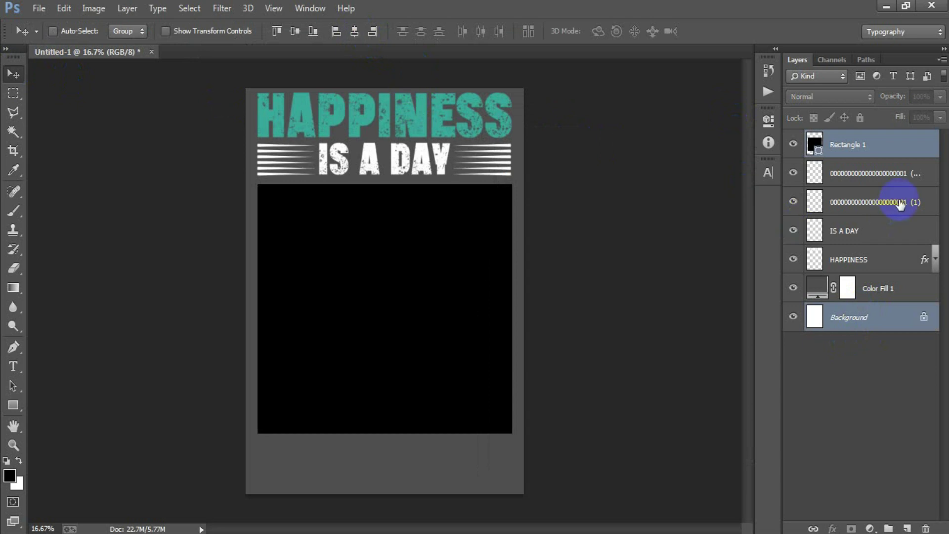
Recolour the rectangle white (#ffffff) and rasterize its layer.
left_click(861, 146)
double_click(809, 144)
left_click_drag(519, 197, 410, 130)
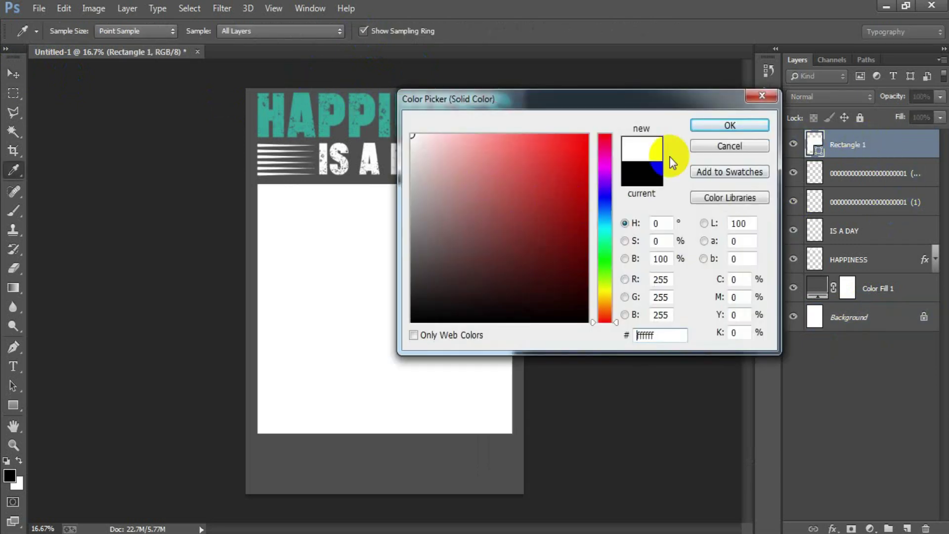
left_click(764, 123)
right_click(865, 156)
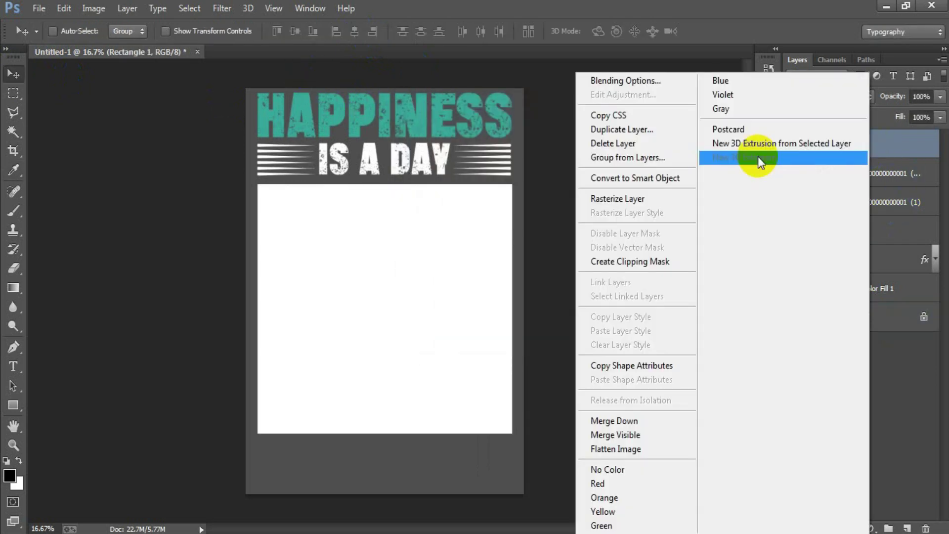
left_click(632, 203)
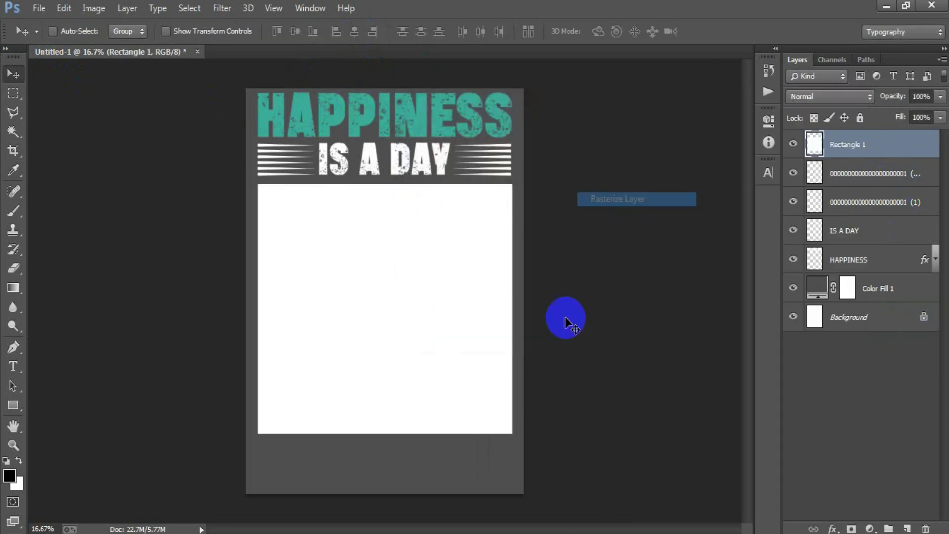
Draw a black horizontal line about 2688 px long across the rectangle's upper edge area on a new layer and thicken it.
left_click(908, 528)
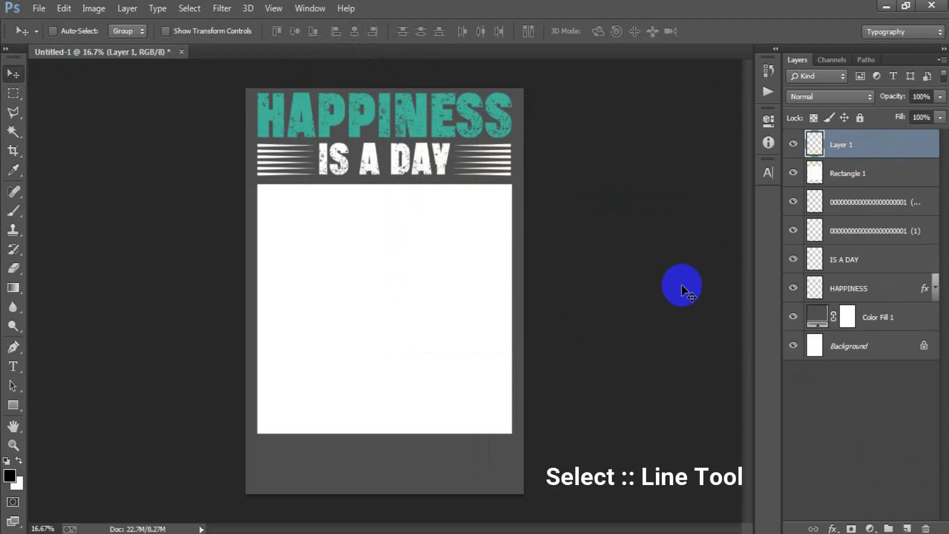
left_click(18, 405)
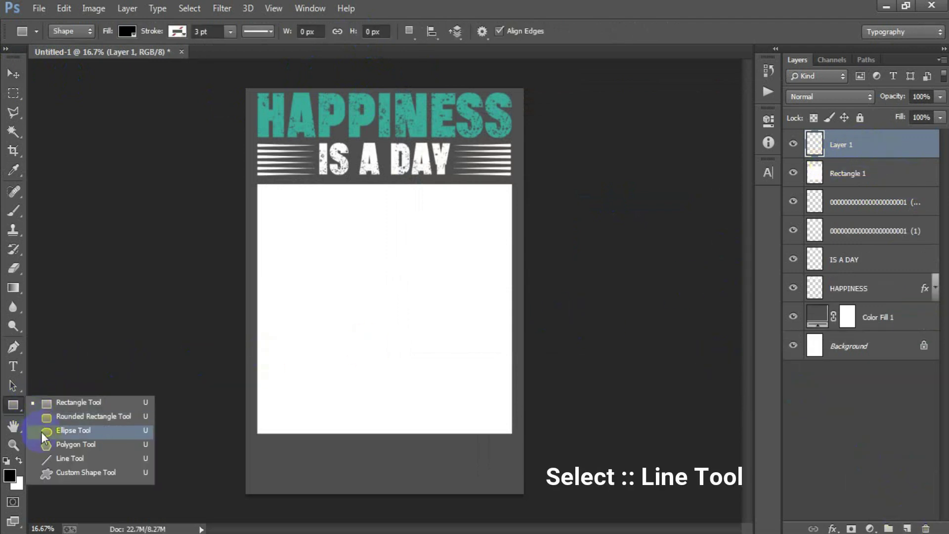
left_click(54, 459)
left_click_drag(244, 193, 556, 193)
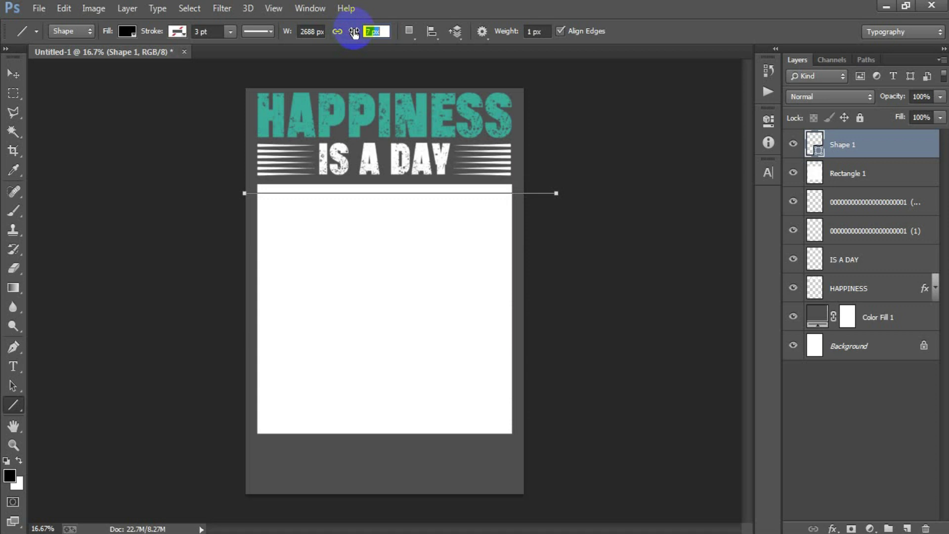
left_click_drag(354, 29, 352, 34)
left_click(11, 75)
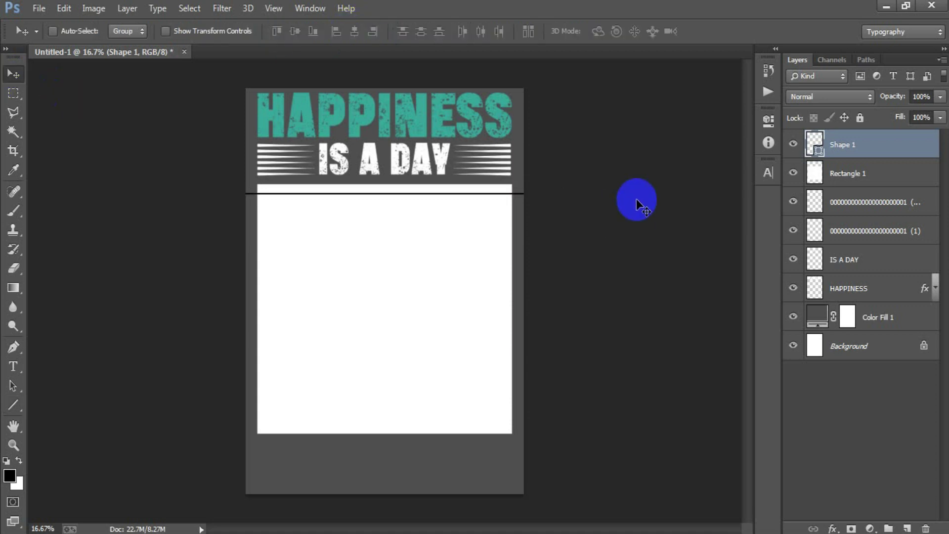
Nudge the black line slightly farther below the white rectangle's top edge.
key("shift+Down")
key("shift+Down")
key("shift+Down")
key("shift+Down")
key("shift+Down")
key("shift+Down")
key("shift+Down")
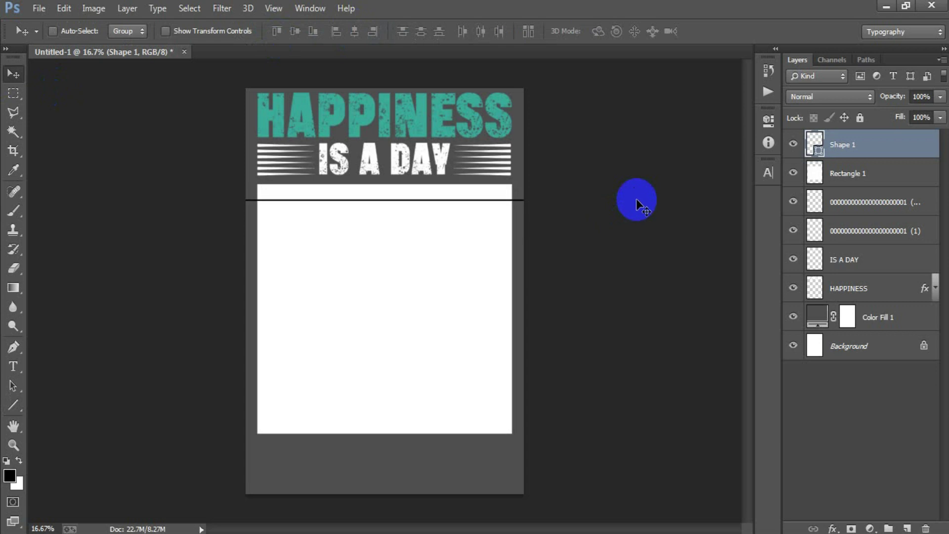
Duplicate the black line and move the copy down, leaving a white band slightly taller than the first.
key("ctrl+j")
key("shift+Down")
key("shift+Down")
key("shift+Down")
key("shift+Down")
key("shift+Down")
key("shift+Down")
key("shift+Down")
key("shift+Down")
key("shift+Down")
key("shift+Down")
key("shift+Down")
key("shift+Down")
key("shift+Down")
key("shift+Down")
key("shift+Down")
key("shift+Down")
key("shift+Down")
key("shift+Down")
key("shift+Down")
key("shift+Down")
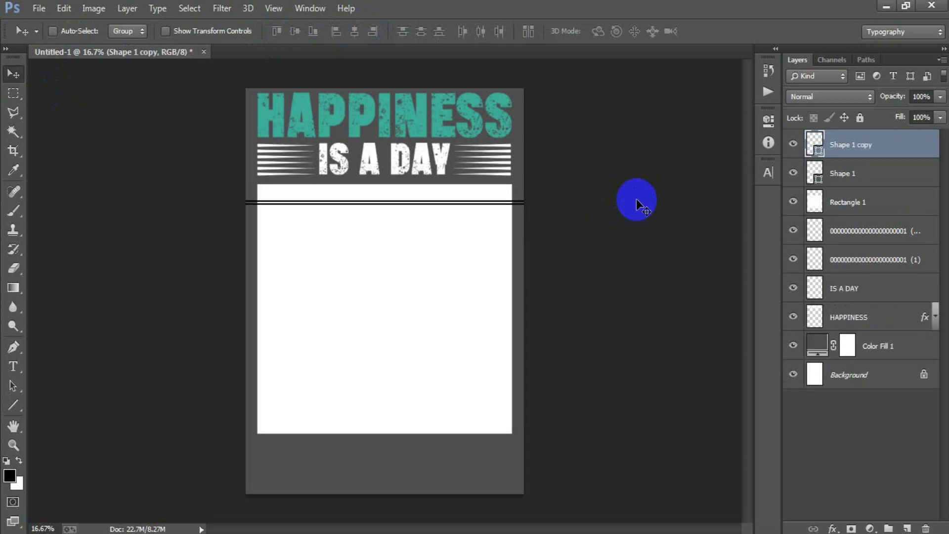
key("shift+Down")
Duplicate the second line and place the third line below it with a somewhat wider gap.
key("ctrl+j")
key("shift+Down")
key("shift+Down")
key("shift+Down")
key("shift+Down")
key("shift+Down")
key("shift+Down")
key("shift+Down")
key("shift+Down")
key("shift+Down")
key("shift+Down")
key("shift+Down")
key("shift+Down")
key("shift+Down")
key("shift+Down")
key("shift+Down")
key("shift+Down")
key("shift+Down")
key("shift+Down")
key("shift+Down")
key("shift+Down")
key("shift+Down")
key("shift+Down")
key("shift+Down")
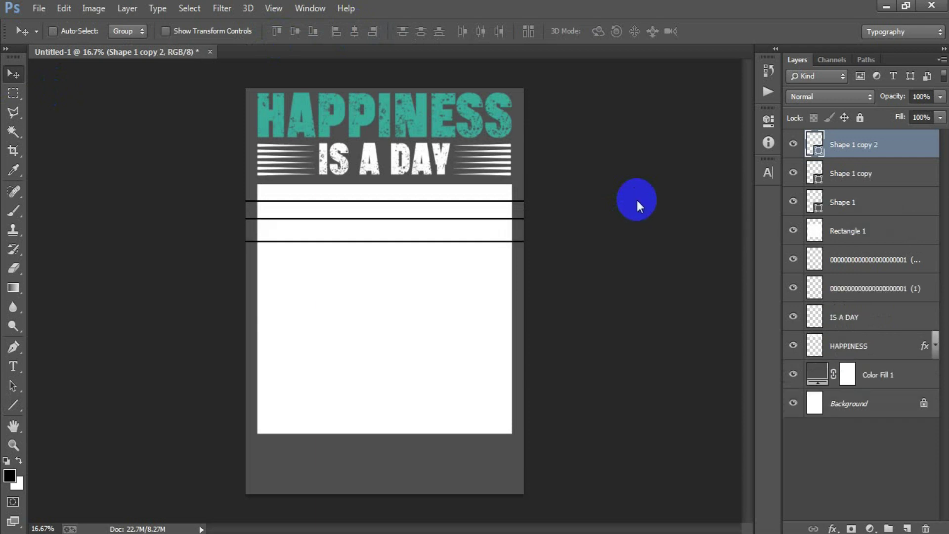
Duplicate the third line and place the fourth line below it, widening the gap again.
key("ctrl+j")
key("shift+Down")
key("shift+Down")
key("shift+Down")
key("shift+Down")
key("shift+Down")
key("shift+Down")
key("shift+Down")
key("shift+Down")
key("shift+Down")
key("shift+Down")
key("shift+Down")
key("shift+Down")
key("shift+Down")
key("shift+Down")
key("shift+Down")
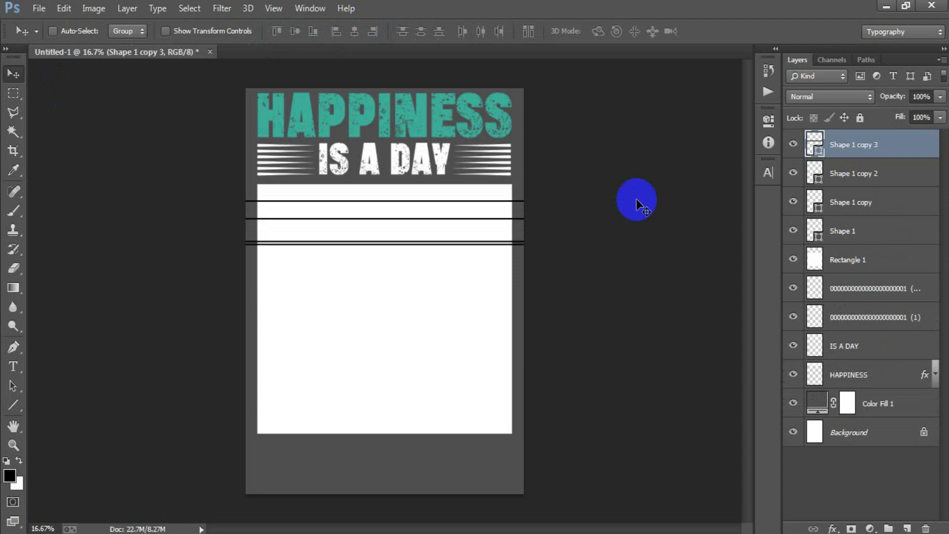
key("shift+Down")
key("shift+Down")
key("shift+Down")
key("shift+Down")
key("shift+Down")
key("shift+Down")
key("shift+Down")
key("shift+Down")
key("shift+Down")
key("shift+Down")
key("shift+Down")
key("shift+Down")
key("shift+Down")
key("shift+Down")
key("shift+Down")
key("shift+Down")
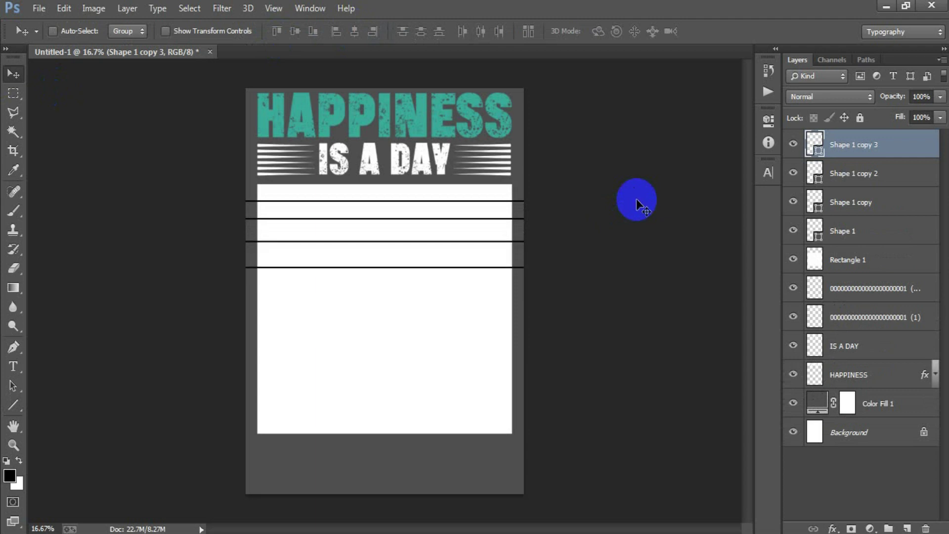
Duplicate the fourth line and place the fifth line below it with the widest gap so far.
key("ctrl+j")
key("shift+Down")
key("shift+Down")
key("shift+Down")
key("shift+Down")
key("shift+Down")
key("shift+Down")
key("shift+Down")
key("shift+Down")
key("shift+Down")
key("shift+Down")
key("shift+Down")
key("shift+Down")
key("shift+Down")
key("shift+Down")
key("shift+Down")
key("shift+Down")
key("shift+Down")
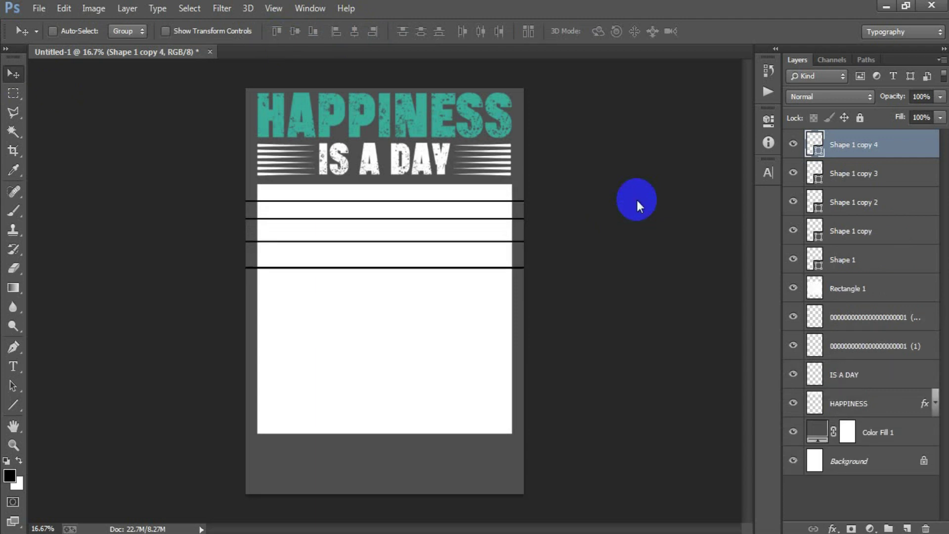
key("shift+Down")
key("shift+Down")
key("shift+Down")
key("shift+Down")
key("shift+Down")
key("shift+Down")
key("shift+Down")
key("shift+Down")
key("shift+Down")
key("shift+Down")
key("shift+Down")
key("shift+Down")
key("shift+Down")
key("shift+Down")
key("shift+Down")
key("shift+Down")
key("shift+Down")
key("shift+Down")
key("shift+Down")
key("shift+Down")
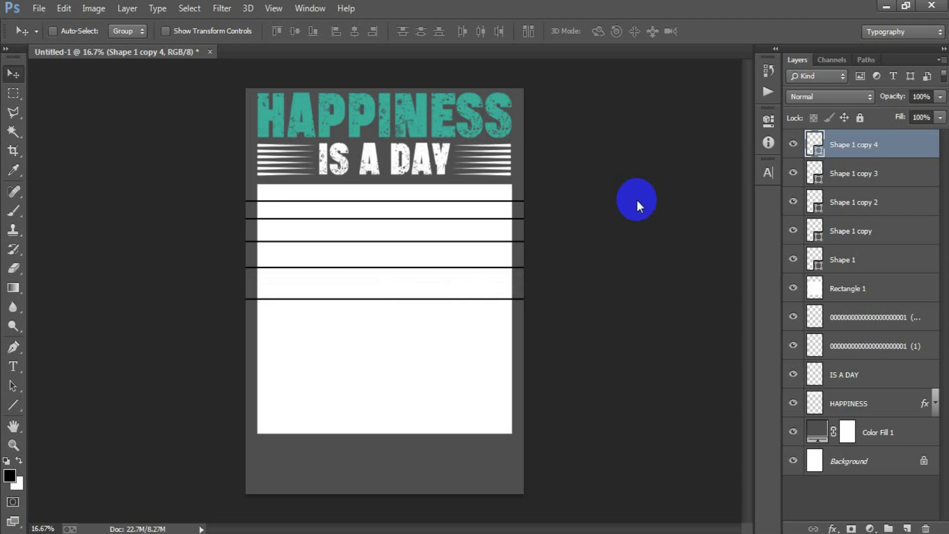
Move the fifth black line slightly further down to widen the white band above it.
key("shift+Down")
key("shift+Down")
key("shift+Down")
key("shift+Down")
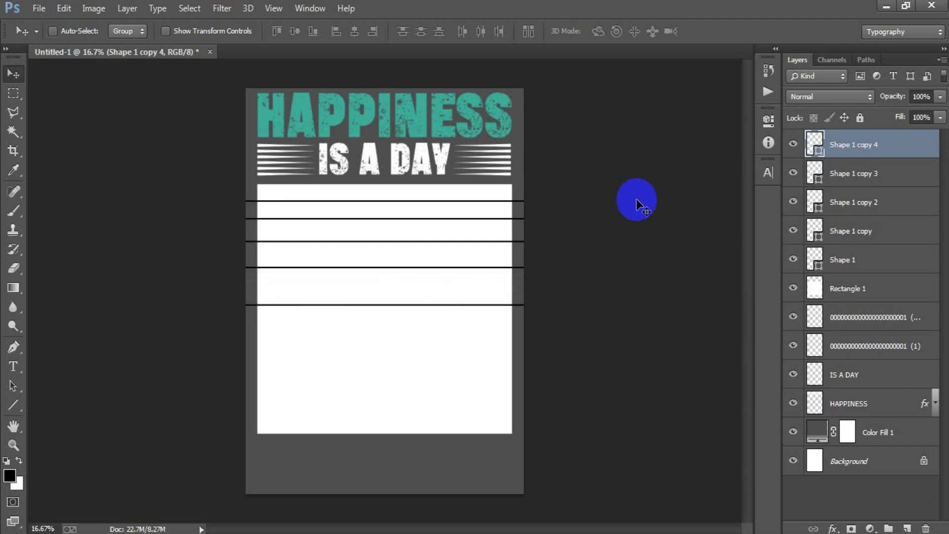
Duplicate the fifth line and place the sixth line well below it, making the band between them the tallest so far.
key("ctrl+j")
key("shift+Down")
key("shift+Down")
key("shift+Down")
key("shift+Down")
key("shift+Down")
key("shift+Down")
key("shift+Down")
key("shift+Down")
key("shift+Down")
key("shift+Down")
key("shift+Down")
key("shift+Down")
key("shift+Down")
key("shift+Down")
key("shift+Down")
key("shift+Down")
key("shift+Down")
key("shift+Down")
key("shift+Down")
key("shift+Down")
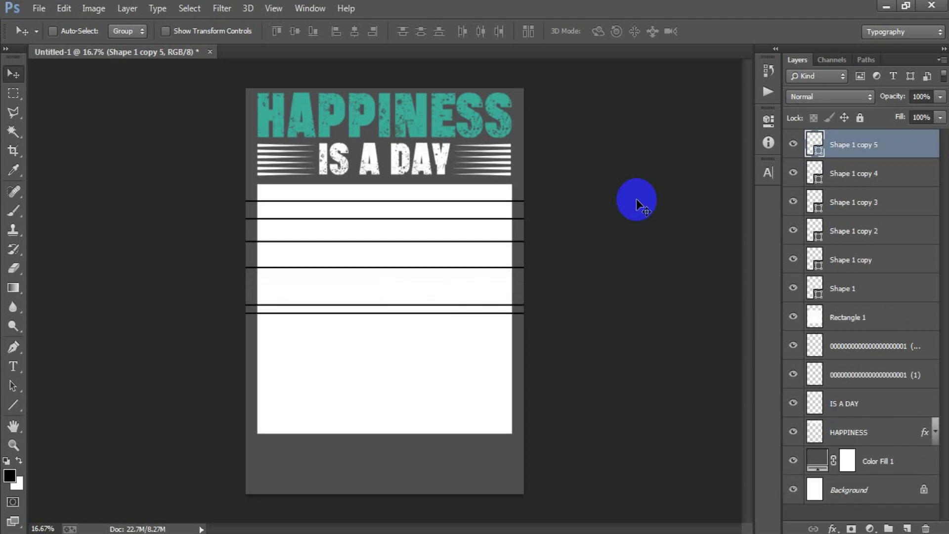
key("shift+Down")
key("shift+Down")
key("shift+Down")
key("shift+Down")
key("shift+Down")
key("shift+Down")
key("shift+Down")
key("shift+Down")
key("shift+Down")
key("shift+Down")
key("shift+Down")
key("shift+Down")
key("shift+Down")
key("shift+Down")
key("shift+Down")
key("shift+Down")
key("shift+Down")
key("shift+Down")
key("shift+Down")
key("shift+Down")
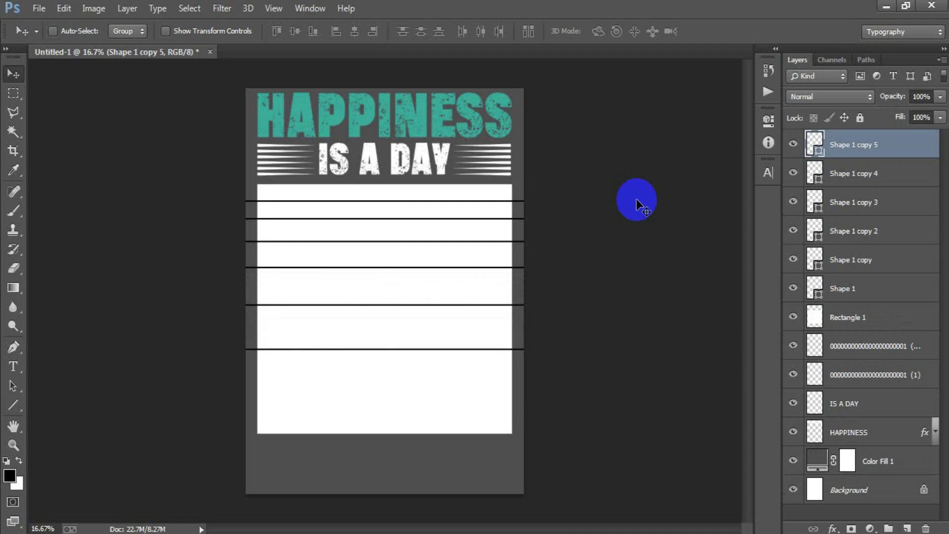
key("shift+Down")
key("shift+Down")
key("shift+Down")
key("shift+Down")
key("shift+Down")
key("shift+Down")
key("shift+Down")
key("shift+Down")
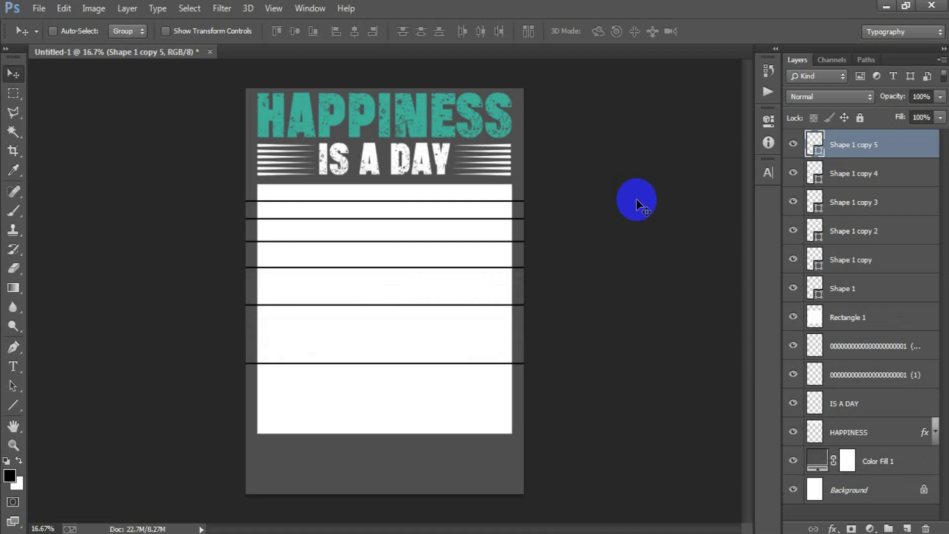
key("shift+Down")
key("shift+Down")
key("shift+Down")
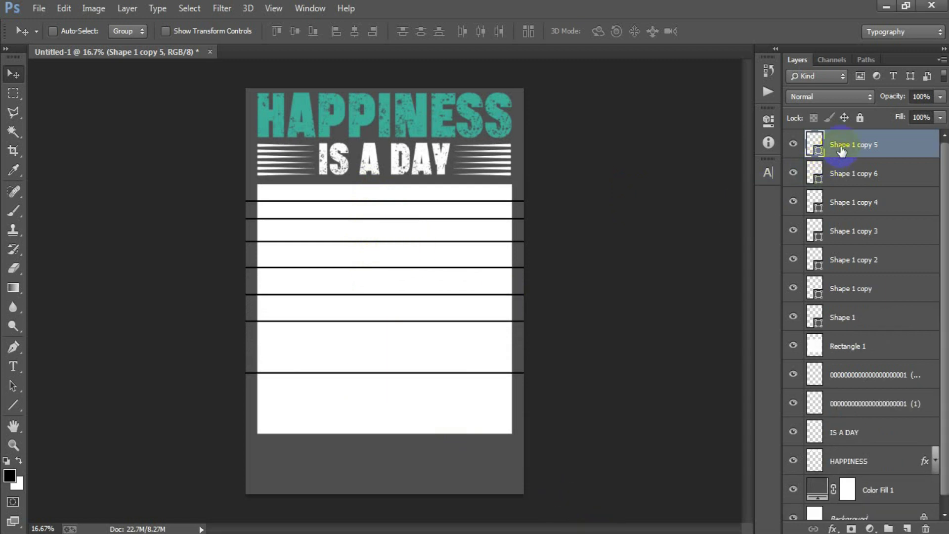
Merge all the black line shape layers into a single layer and rasterize it.
left_click(854, 319, "shift")
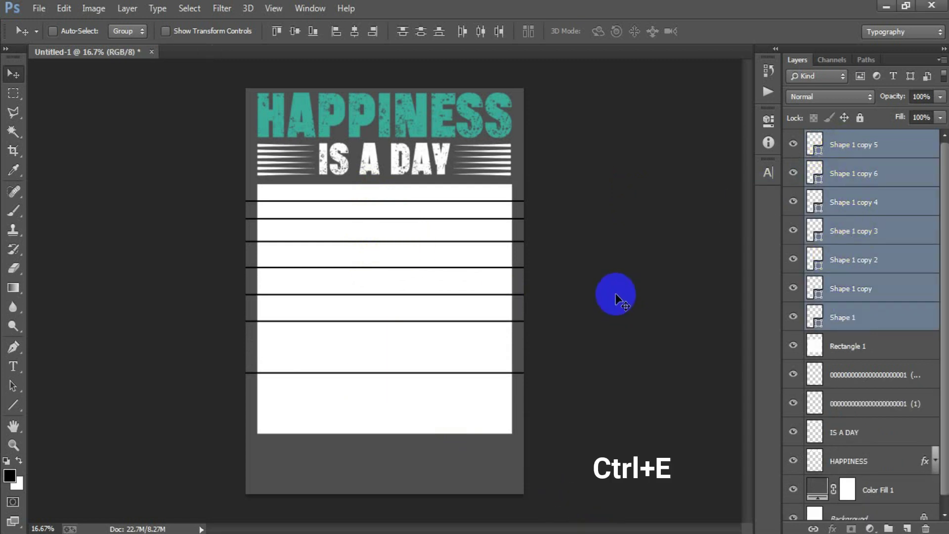
key("ctrl+e")
right_click(896, 143)
left_click(665, 199)
Cut the merged lines' outline out of the Rectangle 1 layer, clear the selection and delete the merged line layer.
left_click(815, 143, "ctrl")
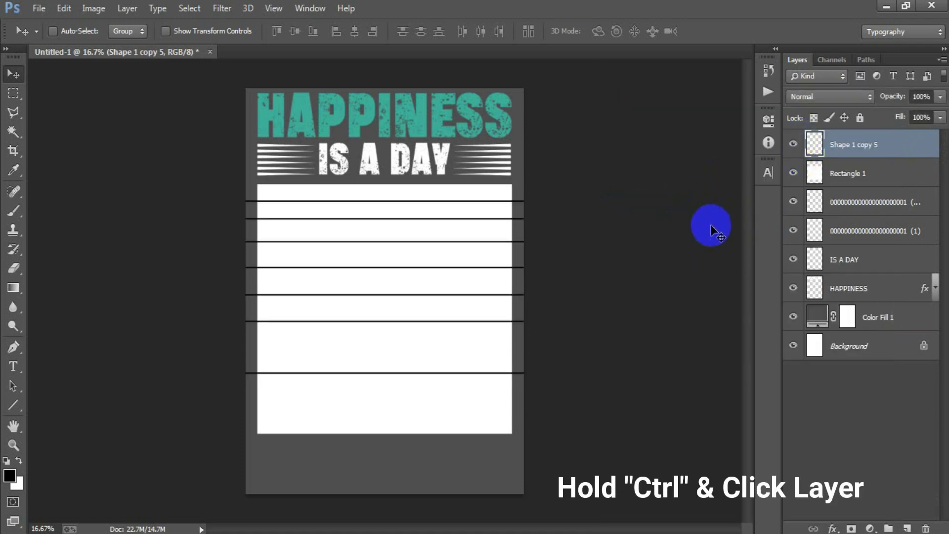
left_click(815, 144, "ctrl")
left_click(814, 173)
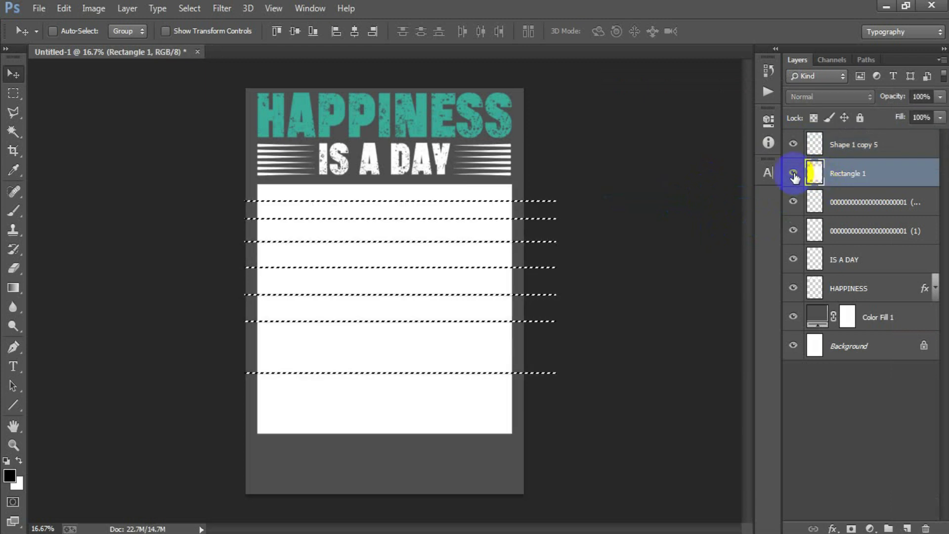
key("Delete")
key("ctrl+d")
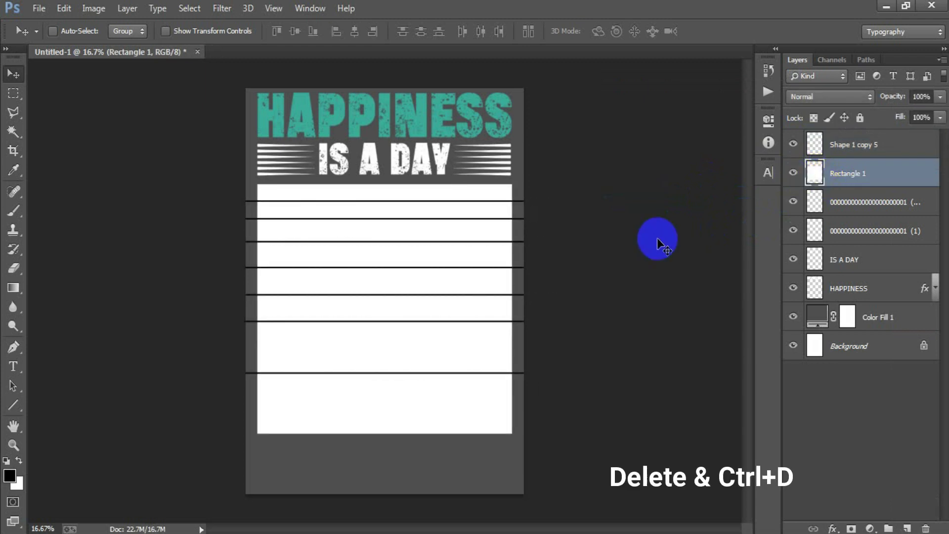
left_click(872, 148)
key("Delete")
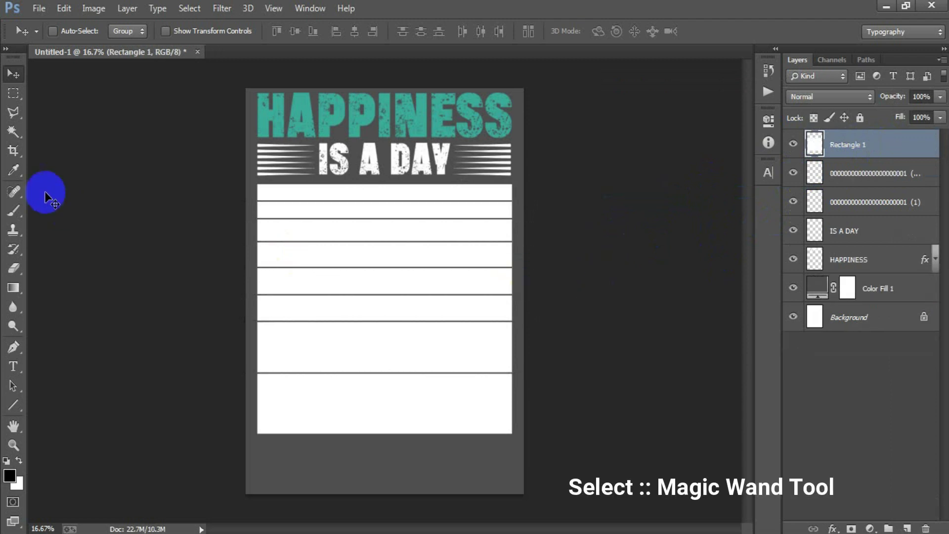
Select the rectangle's top two bands with the Magic Wand tool, fill them with orange F99B00 and deselect.
left_click_drag(15, 137, 39, 141)
left_click(72, 145)
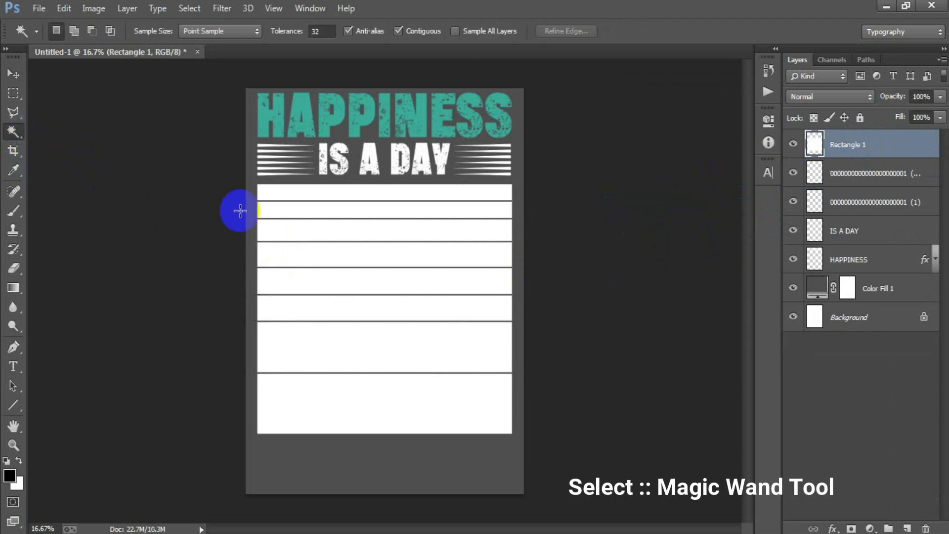
left_click(296, 193)
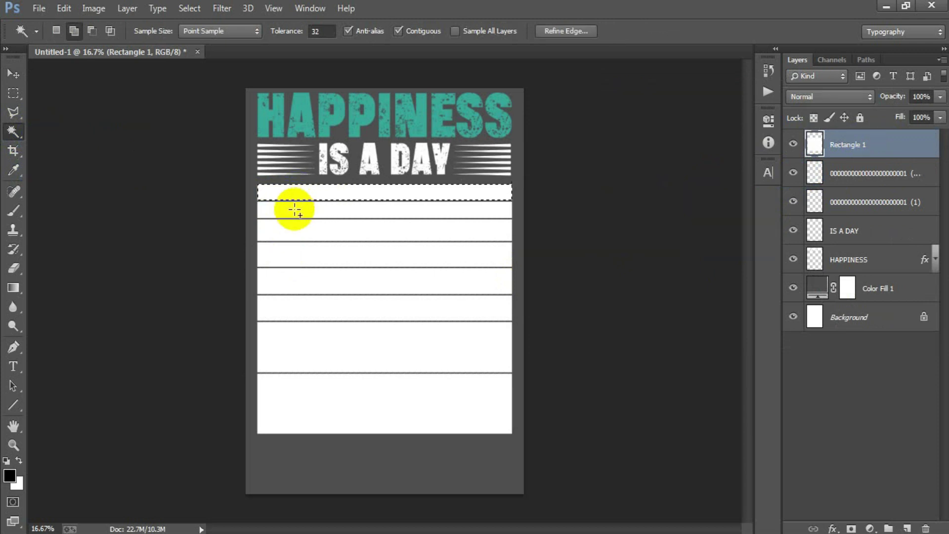
left_click(296, 210, "shift")
left_click(10, 477)
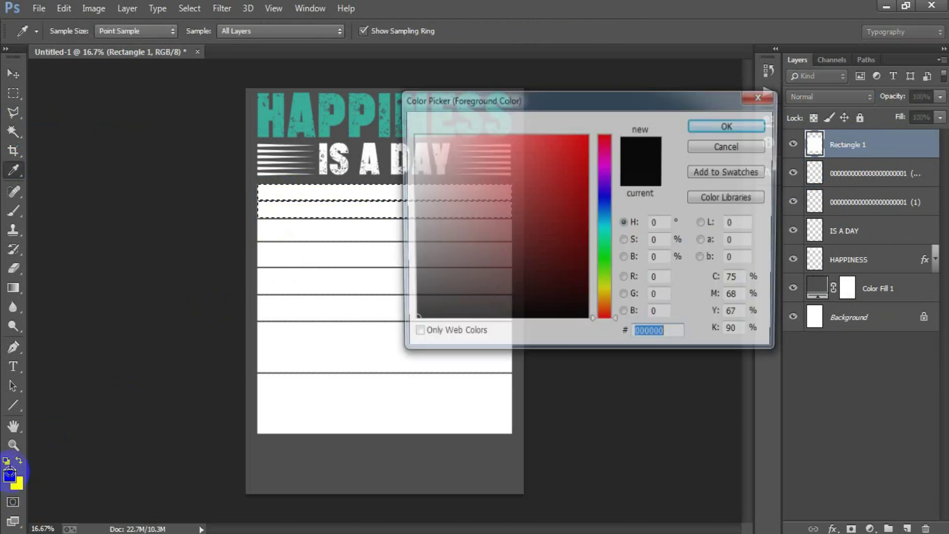
left_click(682, 335)
double_click(681, 336)
type("F")
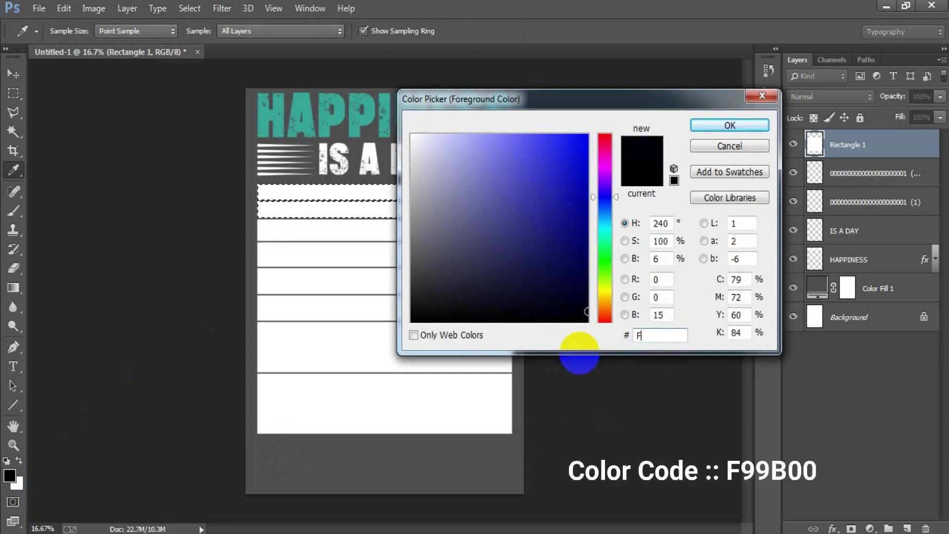
type("99B00")
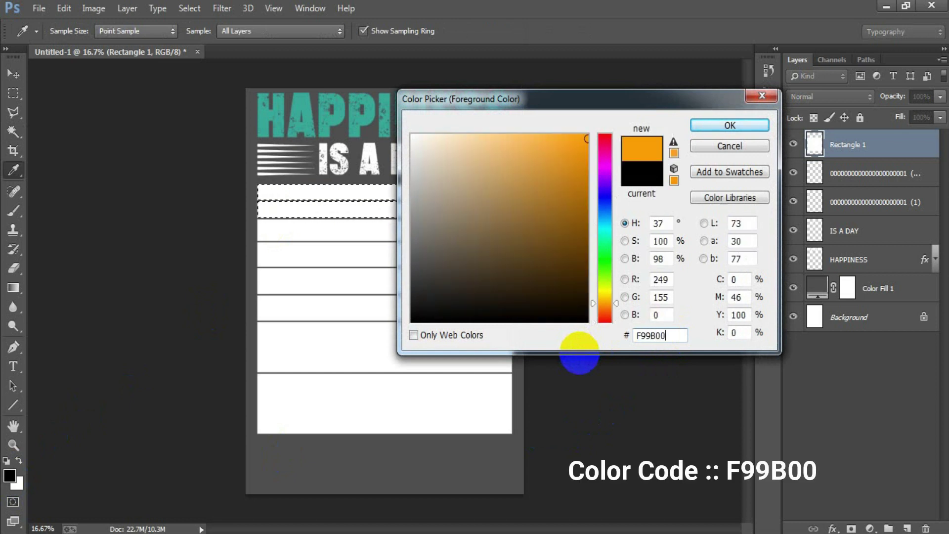
left_click(730, 125)
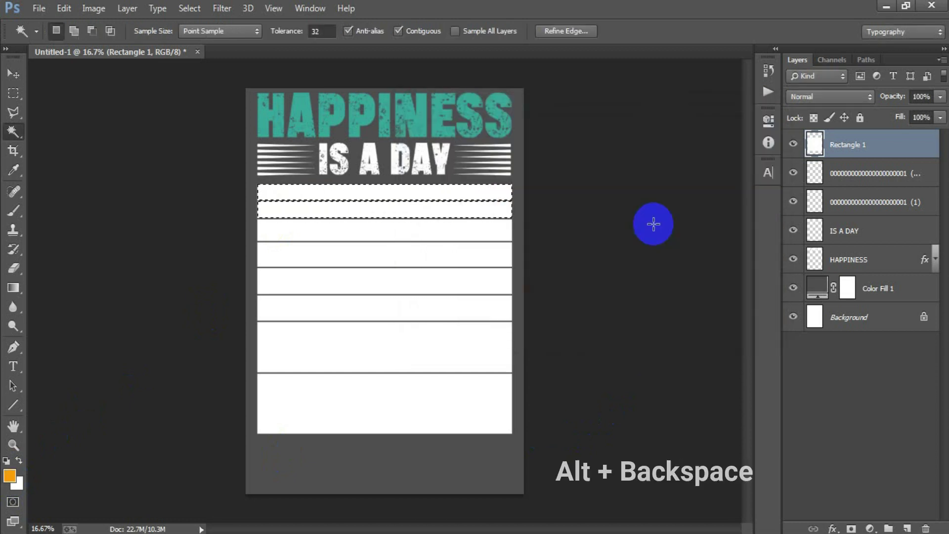
key("alt+BackSpace")
left_click(654, 223)
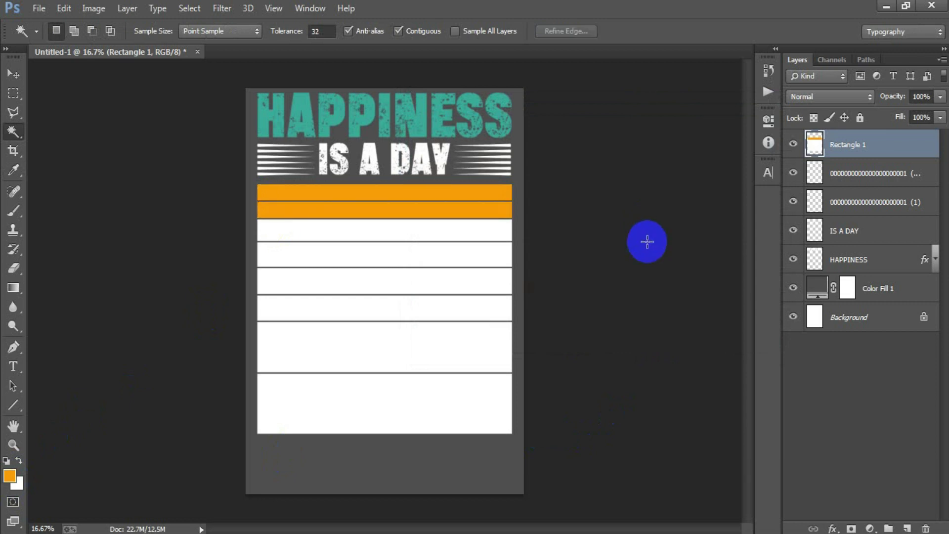
Select the third and fourth bands, fill them with teal 3BAF9D and deselect.
left_click(339, 253, "shift")
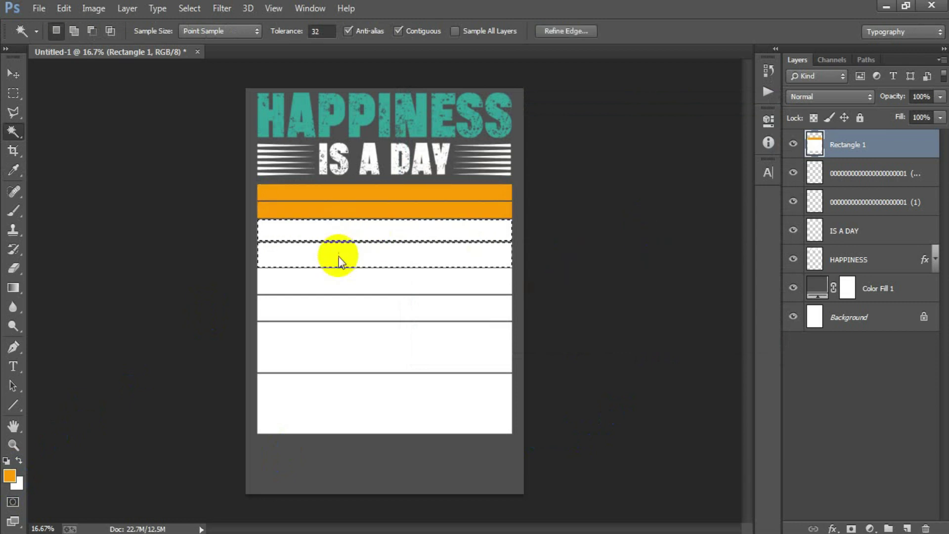
left_click(9, 476)
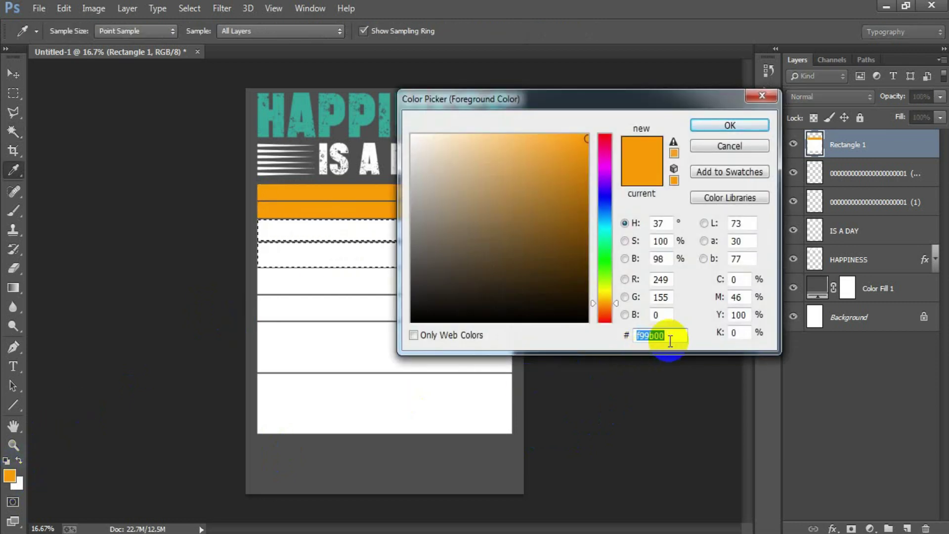
type("3BAF")
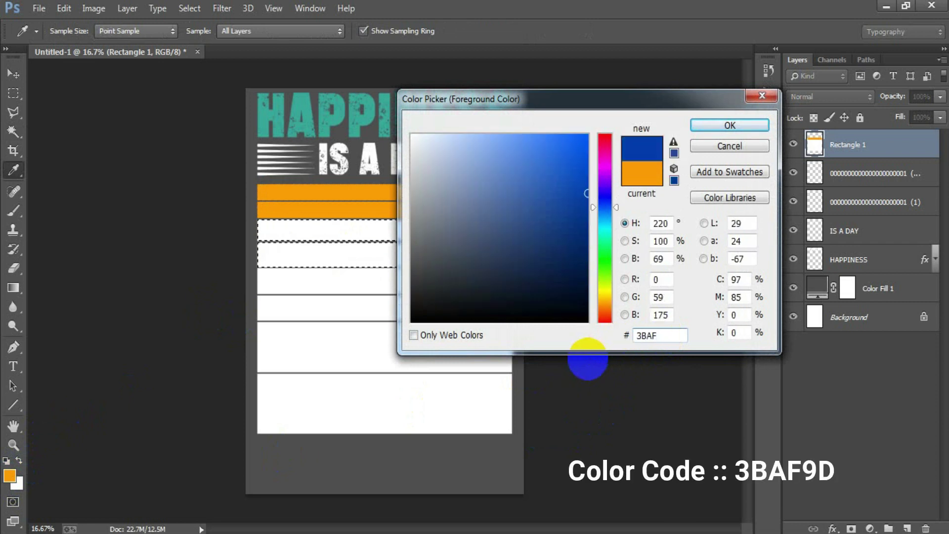
type("9D")
left_click(707, 127)
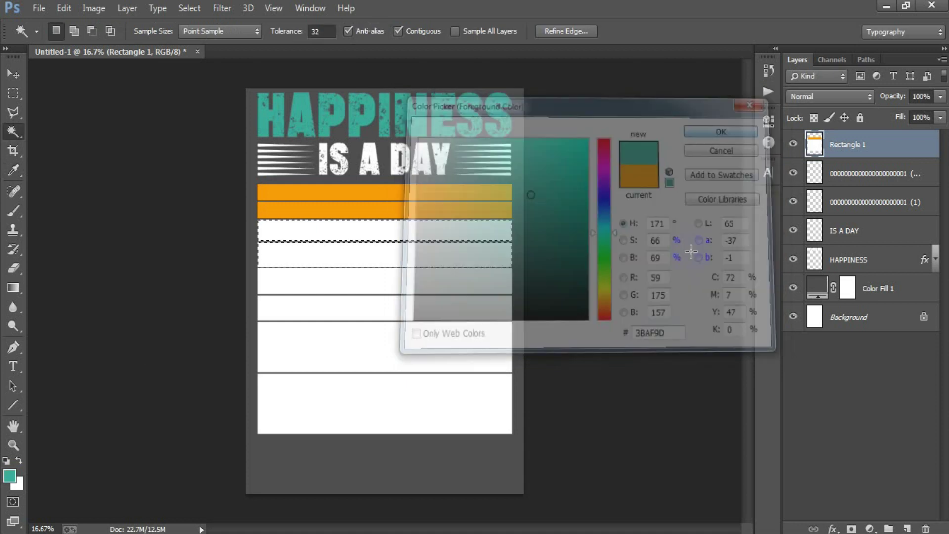
key("alt+BackSpace")
key("ctrl+d")
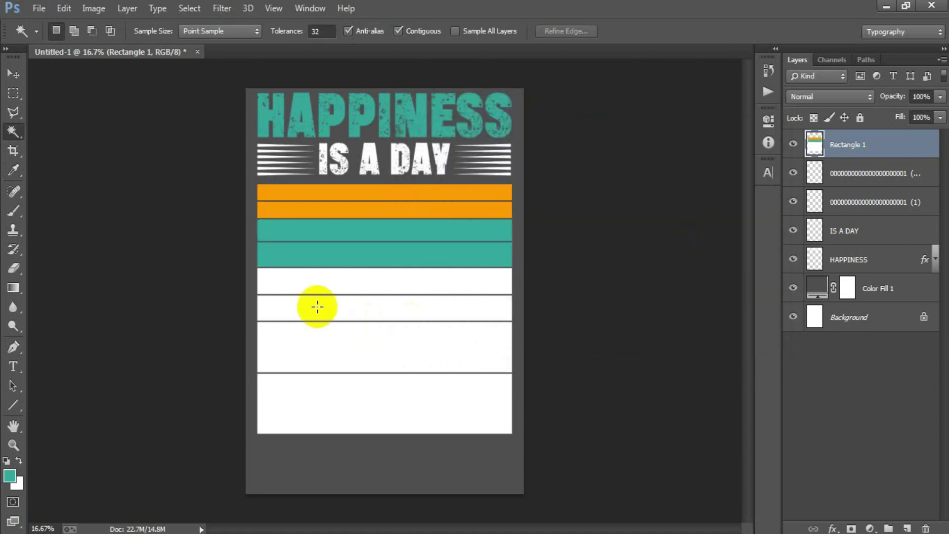
Select the fifth band and fill it with red-orange F84300.
left_click(314, 281)
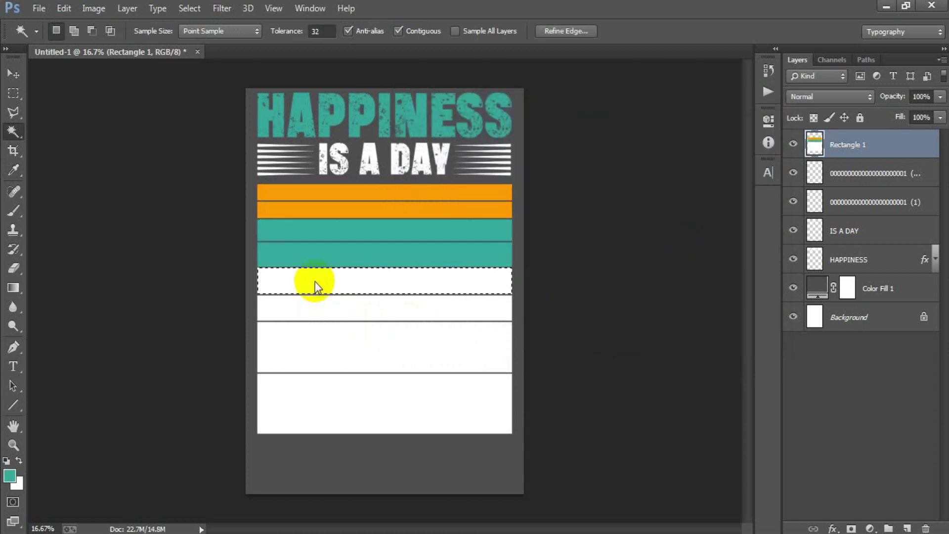
left_click(10, 476)
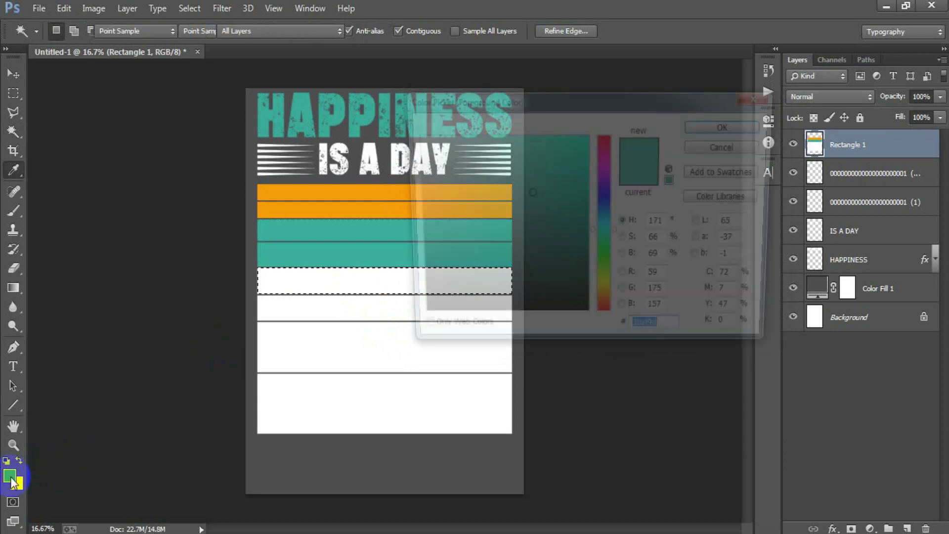
left_click(674, 340)
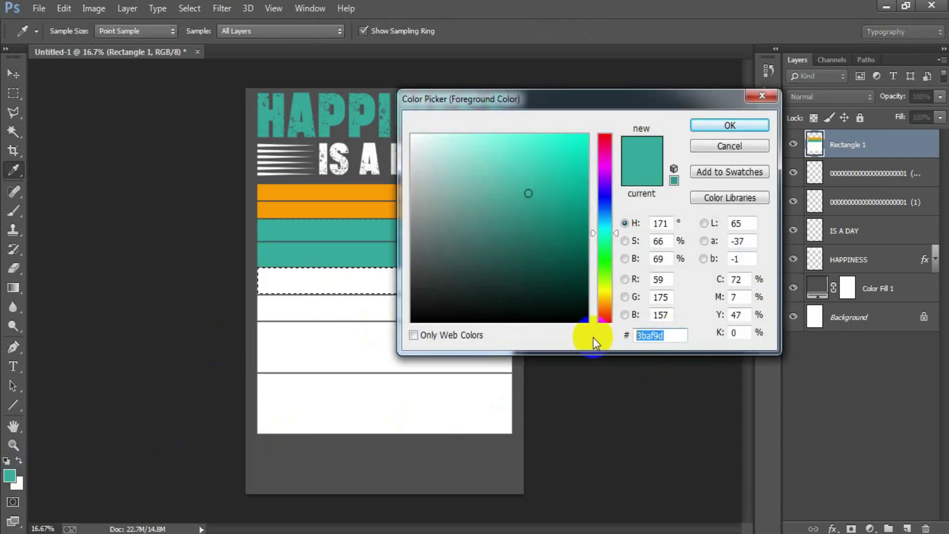
type("F84300")
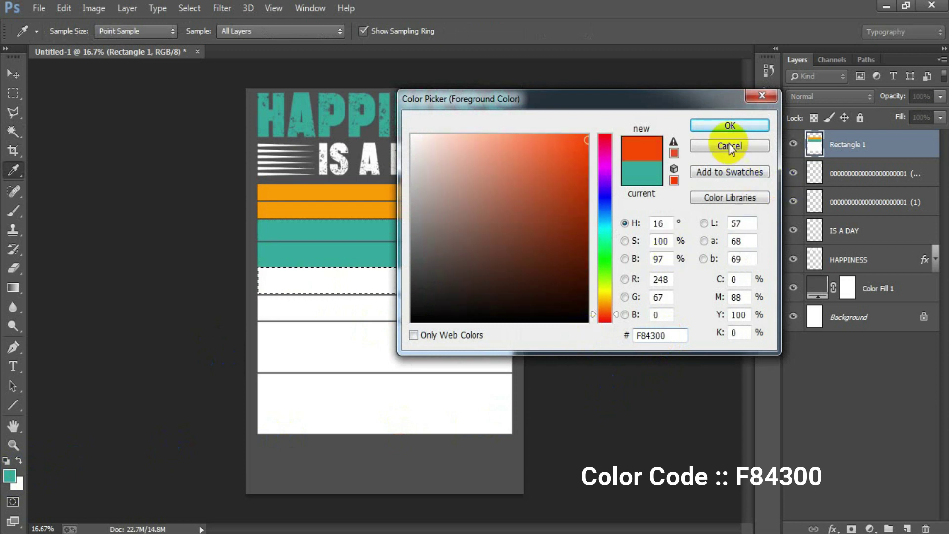
left_click(730, 126)
key("w")
key("alt+BackSpace")
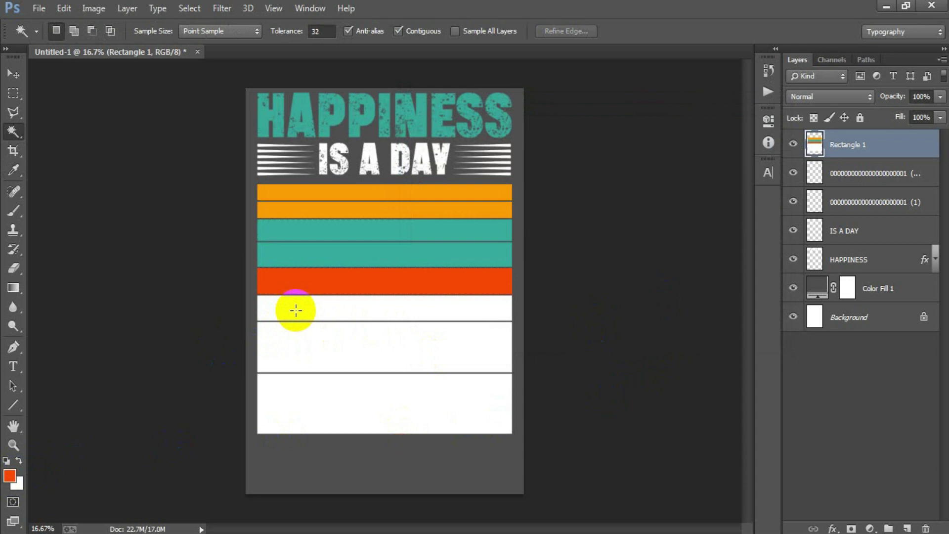
Fill the sixth band with light peach FFCD88.
left_click(9, 476)
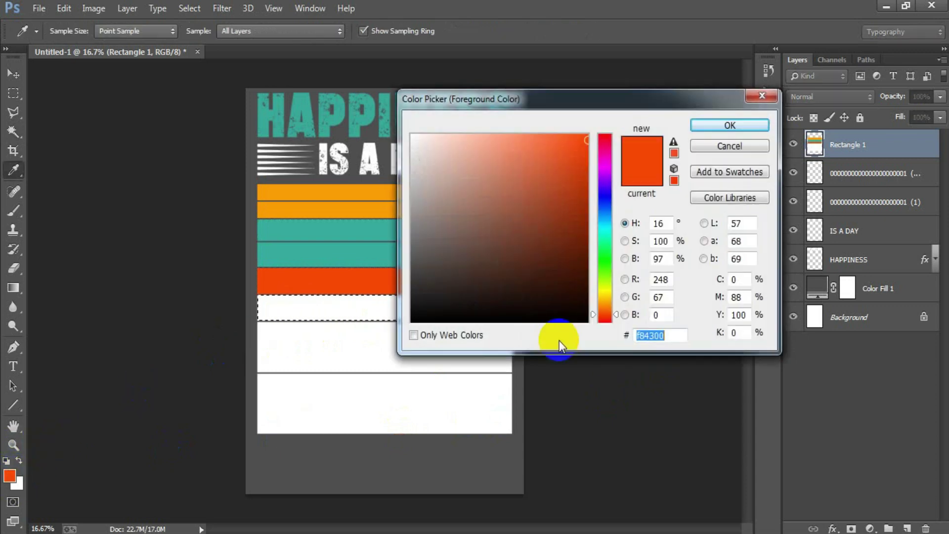
left_click_drag(672, 336, 583, 356)
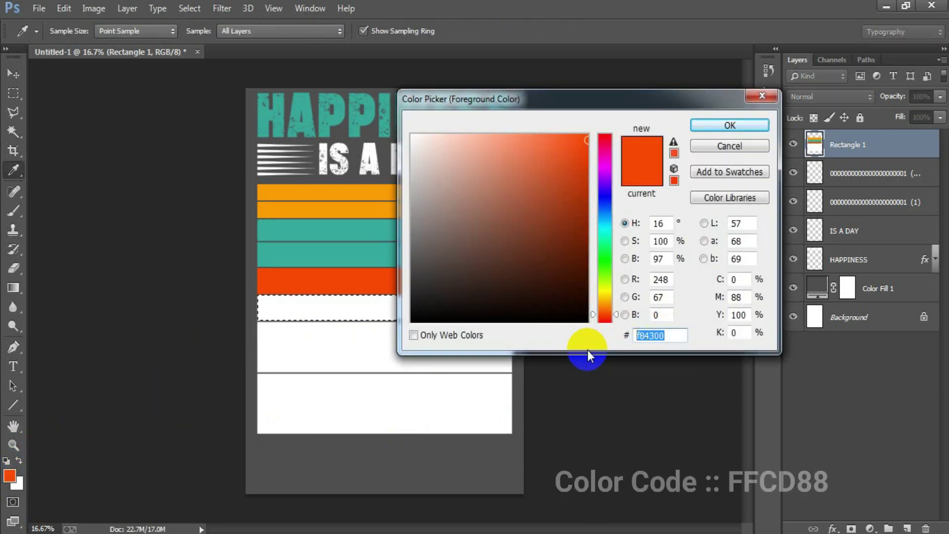
type("FFCD88")
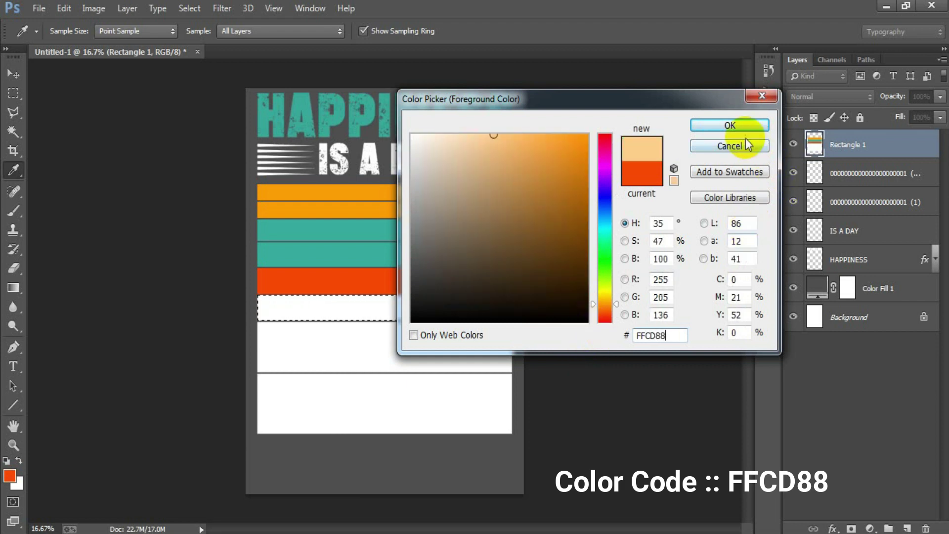
key("Return")
key("w")
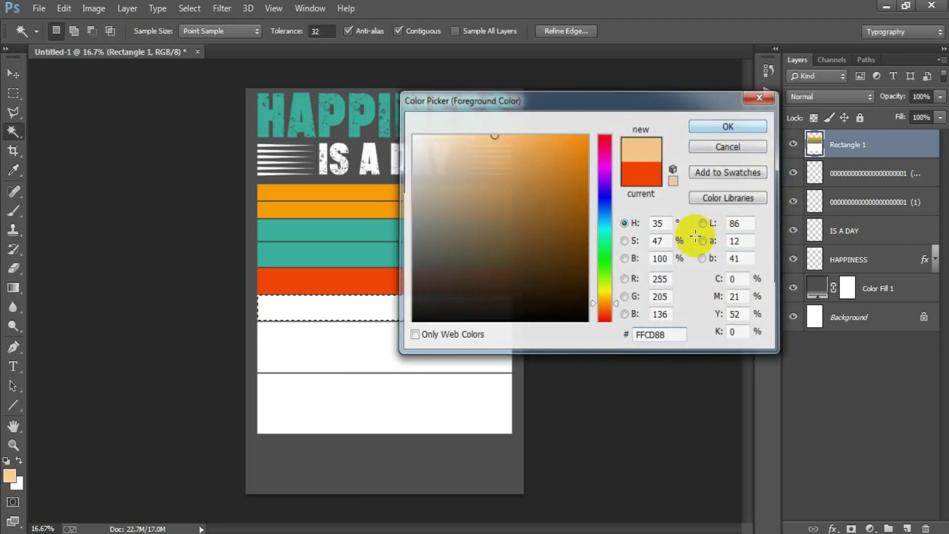
key("alt+BackSpace")
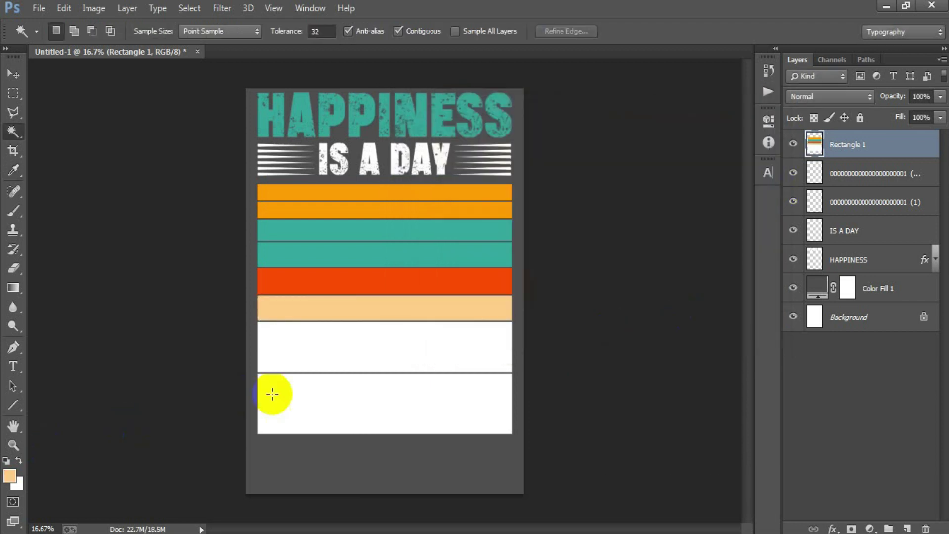
Select the seventh band of the rectangle, fill it with turquoise 44C4B6 and deselect.
left_click(338, 362)
left_click(9, 478)
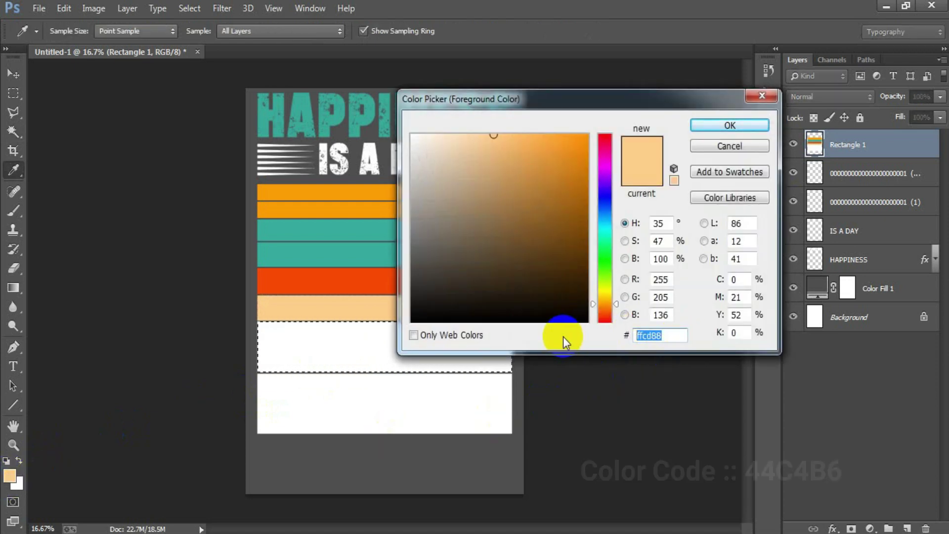
type("44C4")
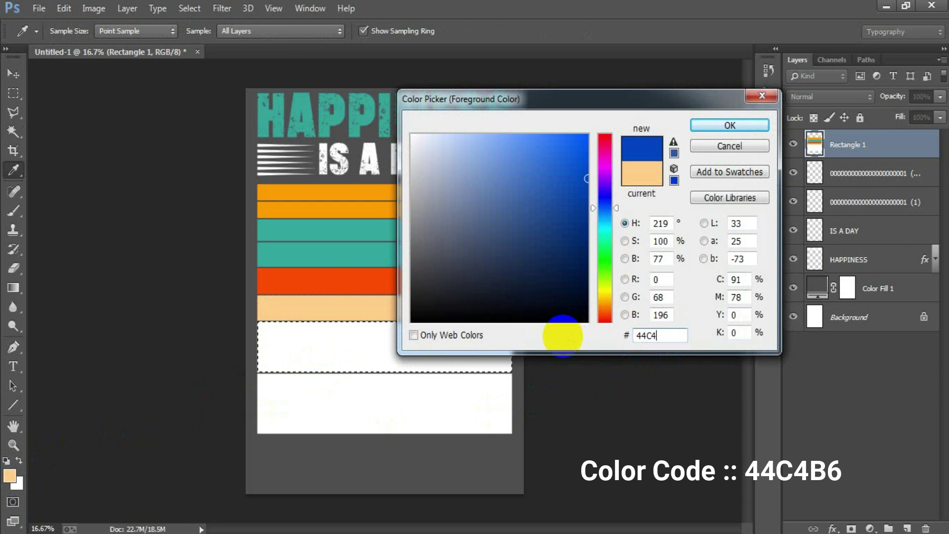
type("B6")
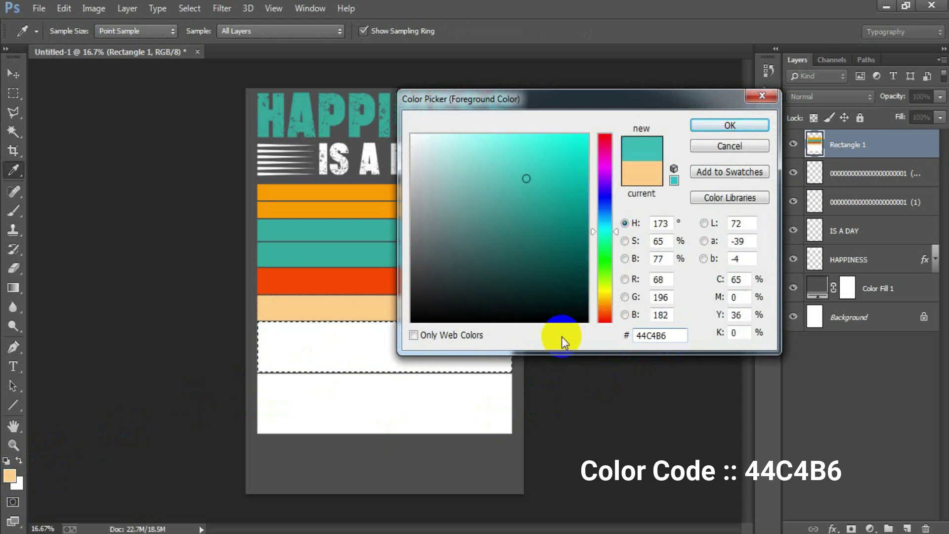
left_click(742, 127)
key("alt+BackSpace")
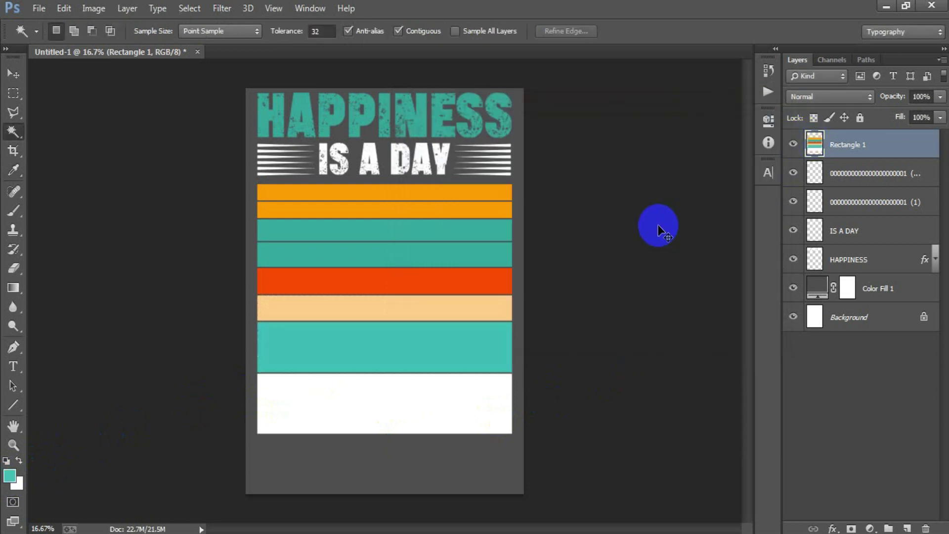
Fill the lowest band with light orange FFB03B, deselect, and restore the default black and white colors.
left_click(321, 417)
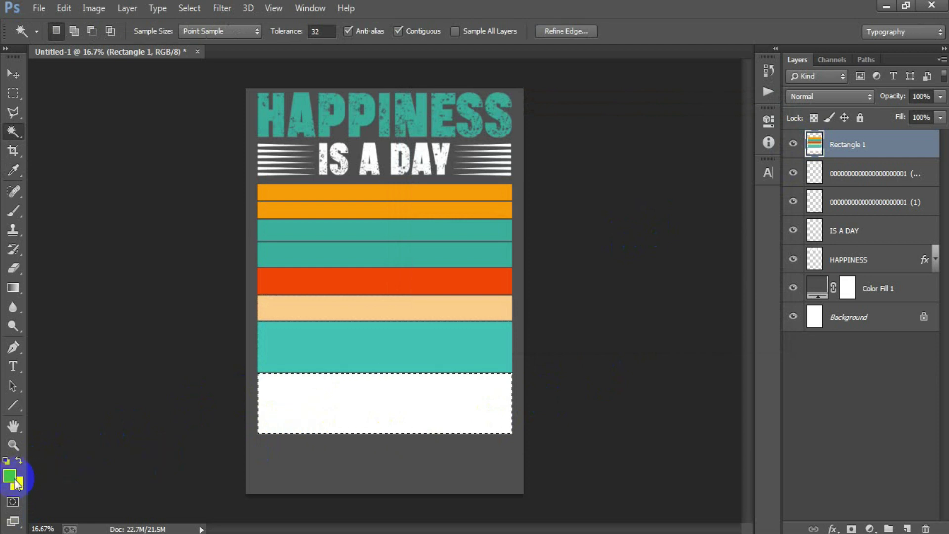
left_click(10, 476)
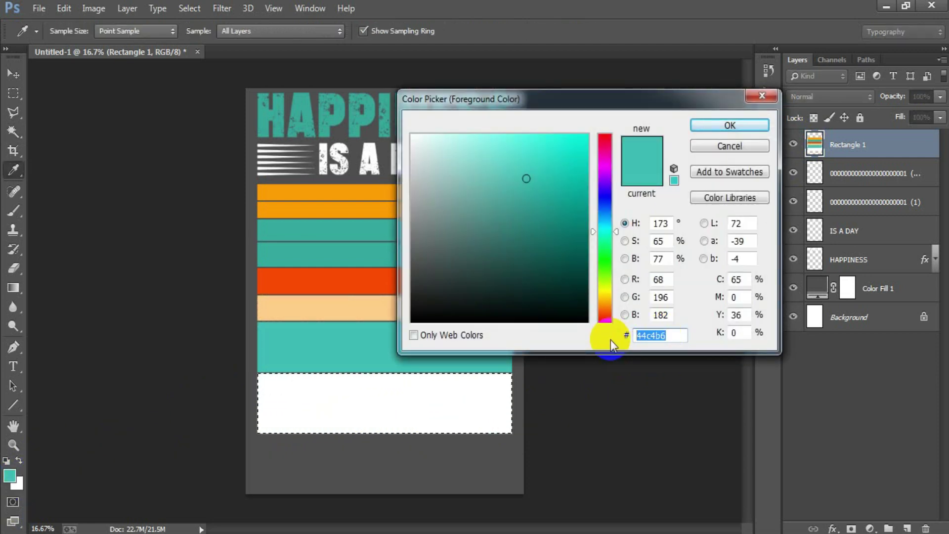
type("FFB0")
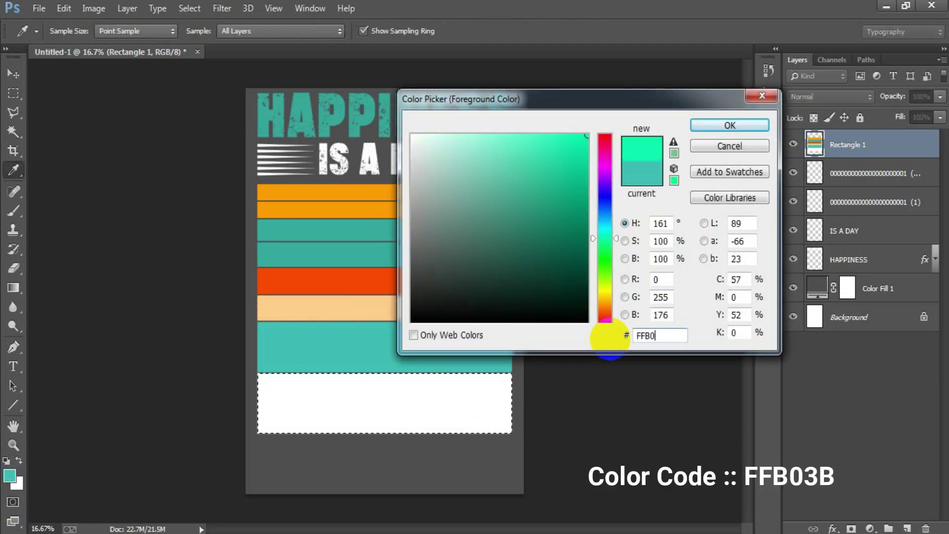
type("3B")
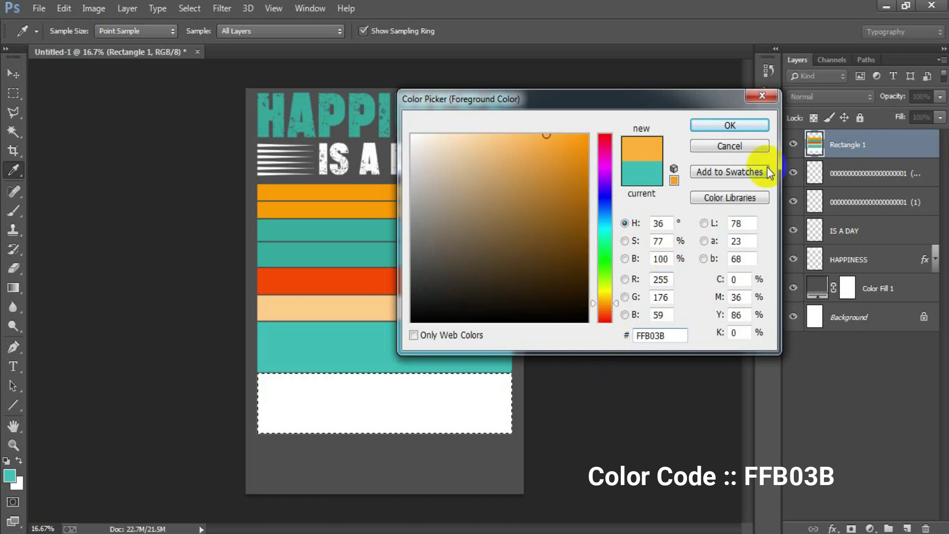
left_click(744, 125)
key("alt+BackSpace")
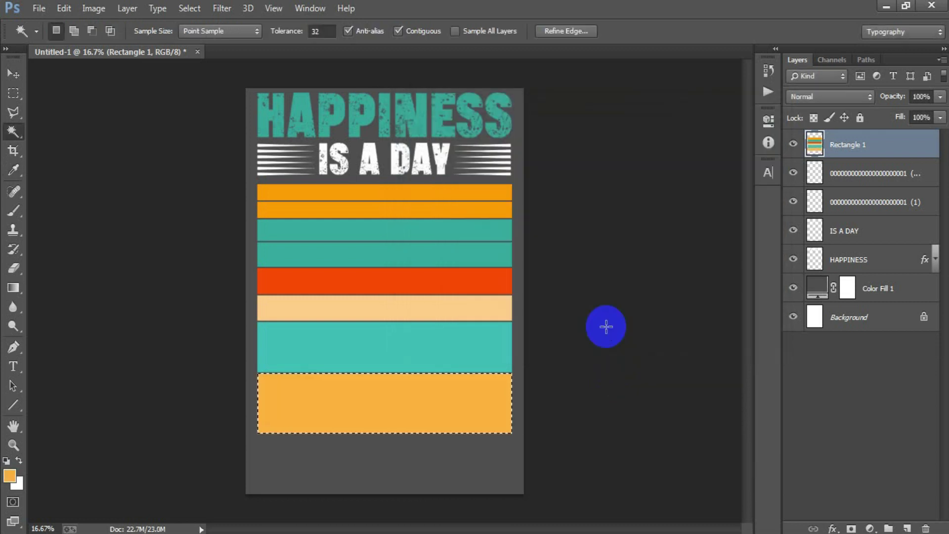
key("ctrl+d")
left_click(21, 73)
left_click(16, 473)
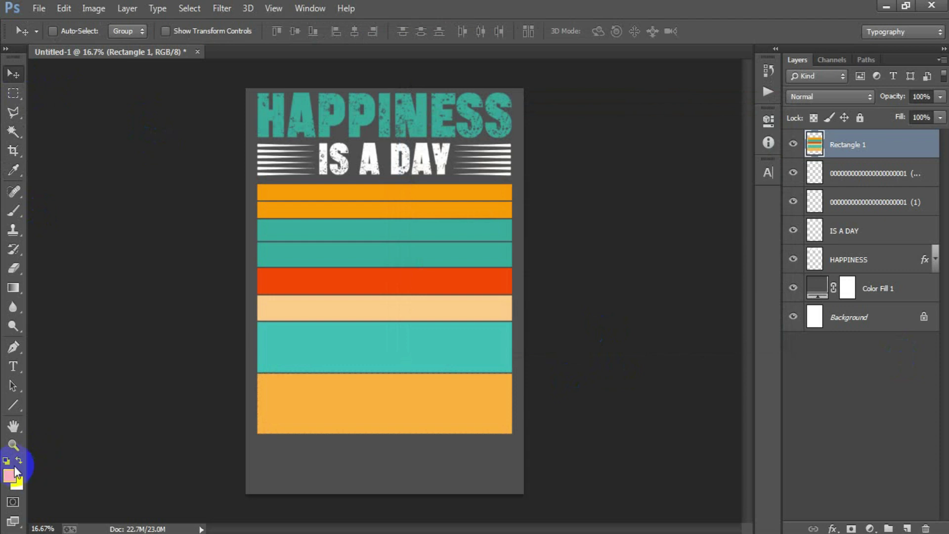
Place the ocean wave drawing as a linked file, scaled down so its water covers the turquoise band.
left_click(35, 9)
left_click(102, 233)
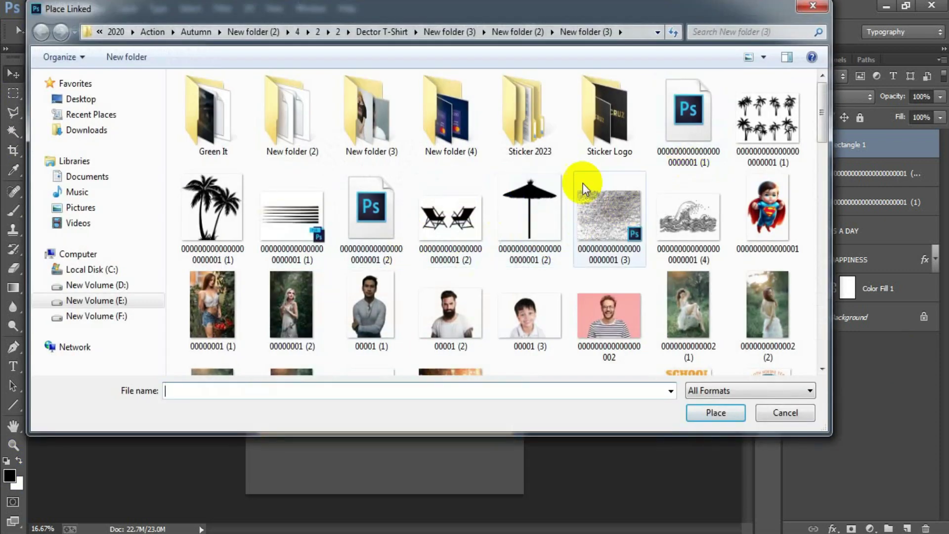
double_click(689, 217)
left_click_drag(438, 347, 491, 382)
left_click_drag(469, 345, 467, 356)
left_click_drag(491, 398, 488, 384)
left_click_drag(468, 327, 473, 329)
key("Return")
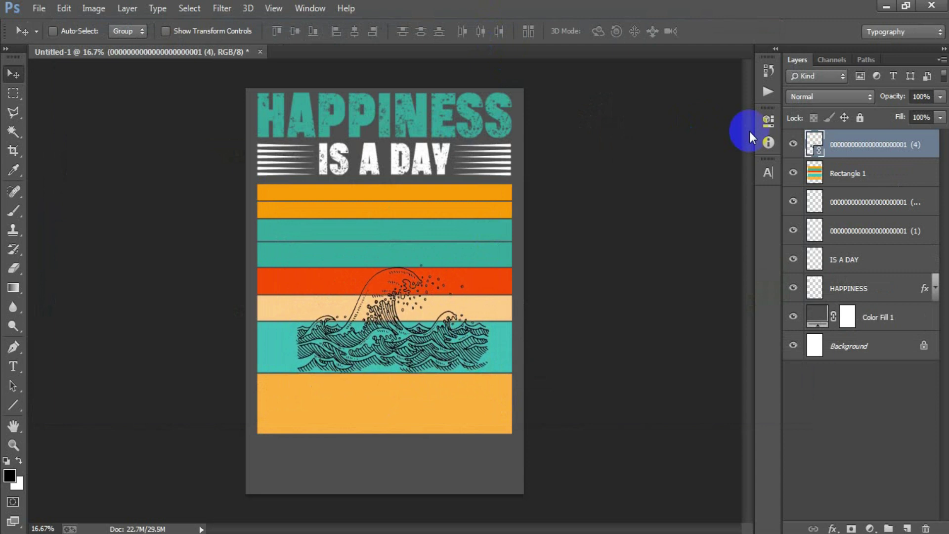
Duplicate the wave layer and align the copy on the left so both wave patterns join seamlessly.
key("ctrl+j")
left_click_drag(507, 347, 232, 342)
key("shift+Right")
key("shift+Right")
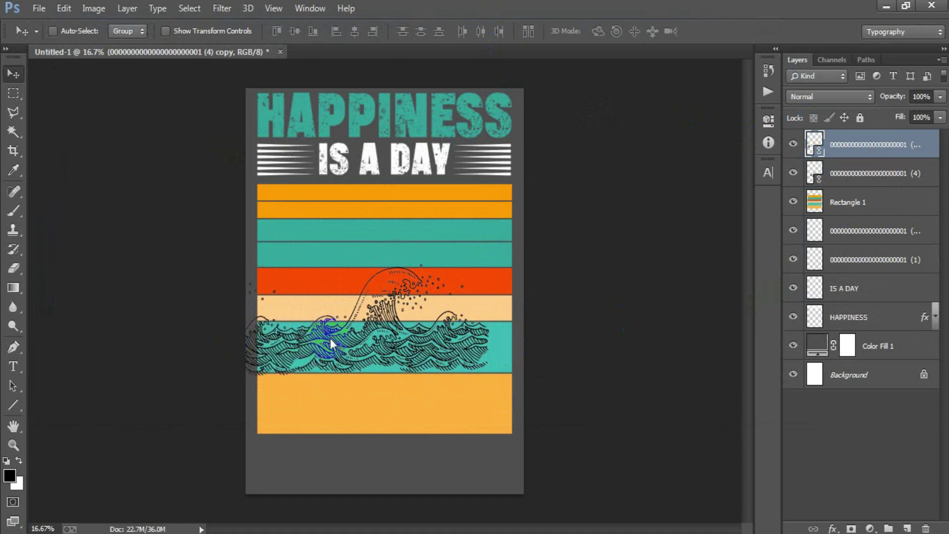
key("shift+Left")
key("shift+Up")
key("shift+Up")
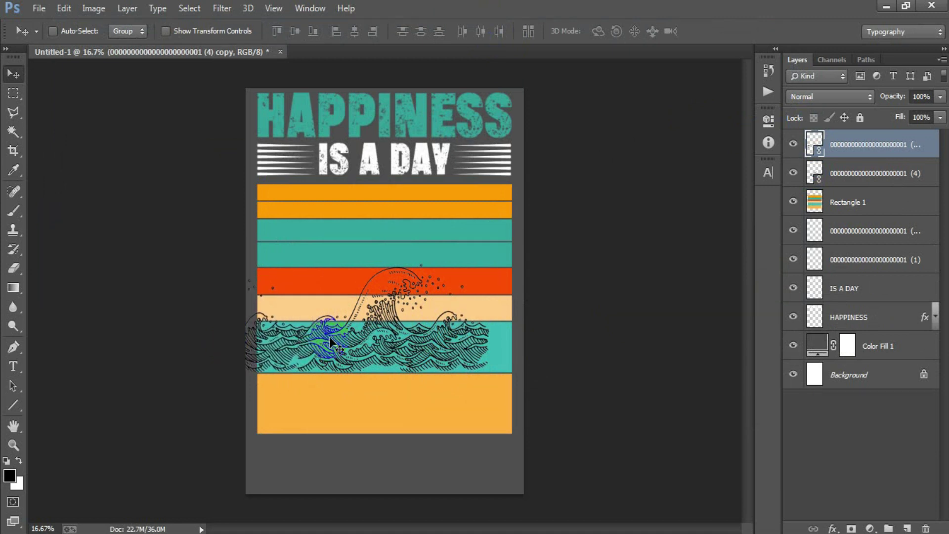
key("shift+Left")
key("shift+Left")
key("shift+Left")
key("shift+Right")
key("Right")
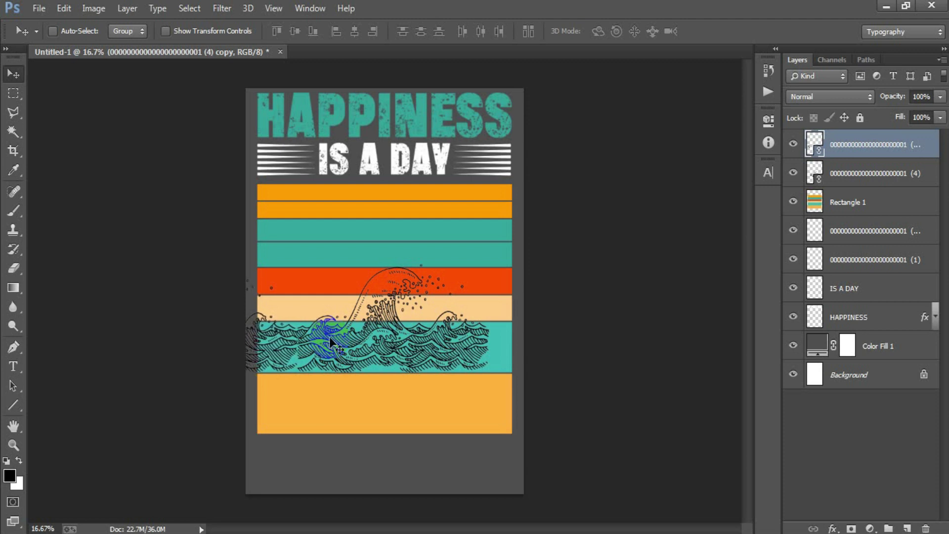
Add a second wave copy on the right and nudge it until it joins the original wave's right end.
left_click_drag(329, 337, 622, 339)
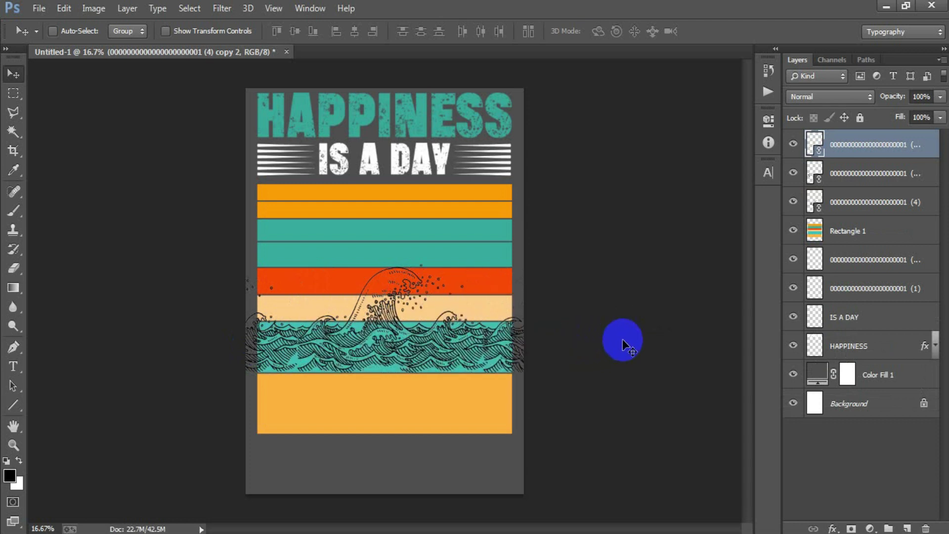
key("shift+Up")
key("shift+Up")
key("shift+Right")
key("shift+Right")
key("shift+Right")
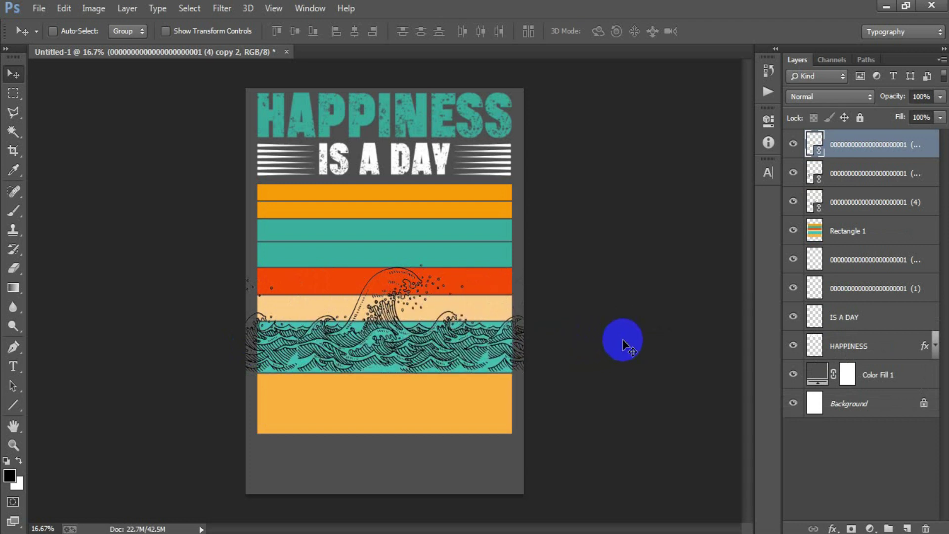
key("Left")
key("Left")
key("Left")
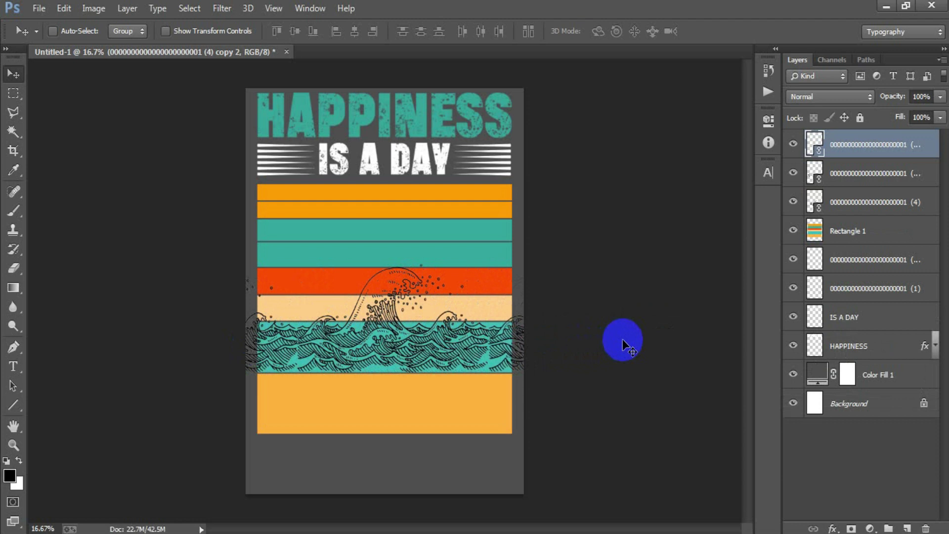
Merge the three wave layers into one and toggle its visibility to check the result.
left_click(861, 204, "shift")
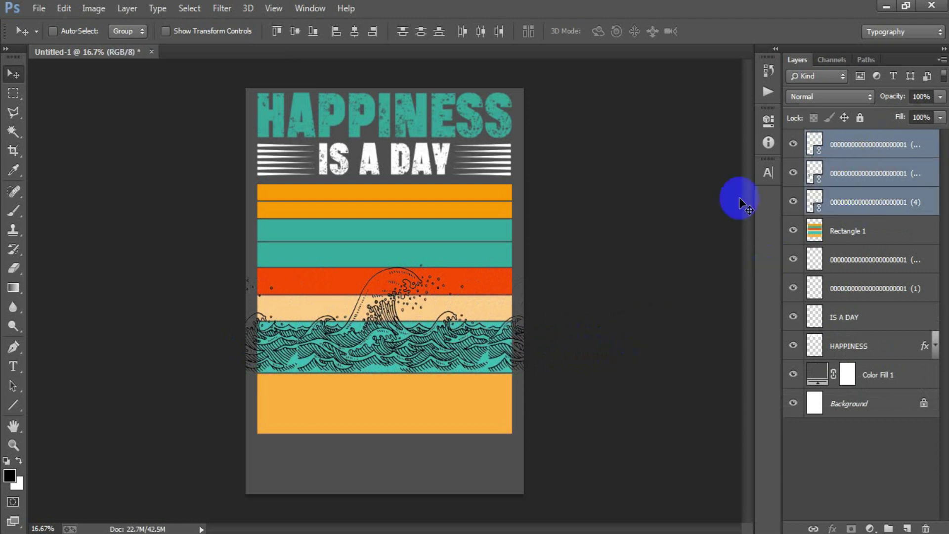
key("ctrl+e")
left_click(793, 145)
left_click(793, 145)
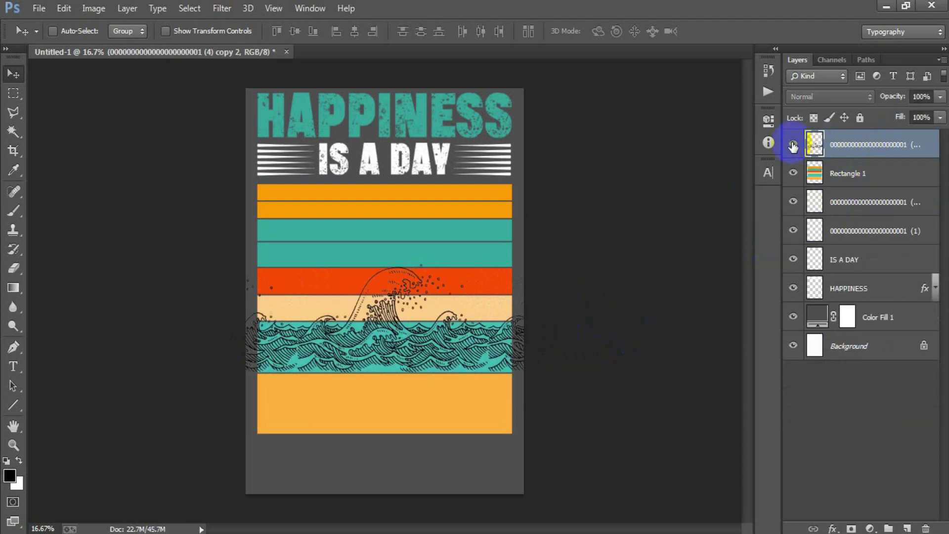
Load the merged waves as a selection, cut them out of the Rectangle 1 layer, deselect, and delete the wave layer.
left_click(815, 144, "ctrl")
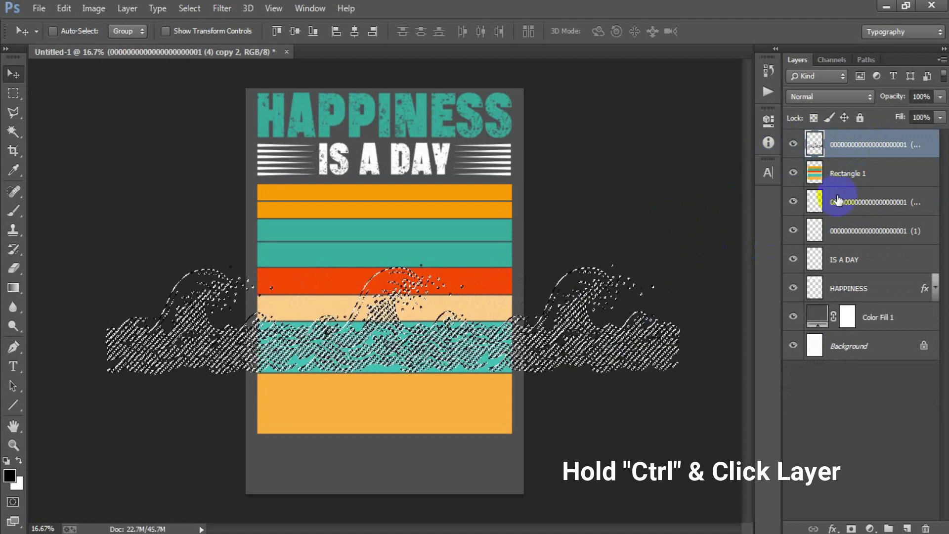
left_click(846, 174)
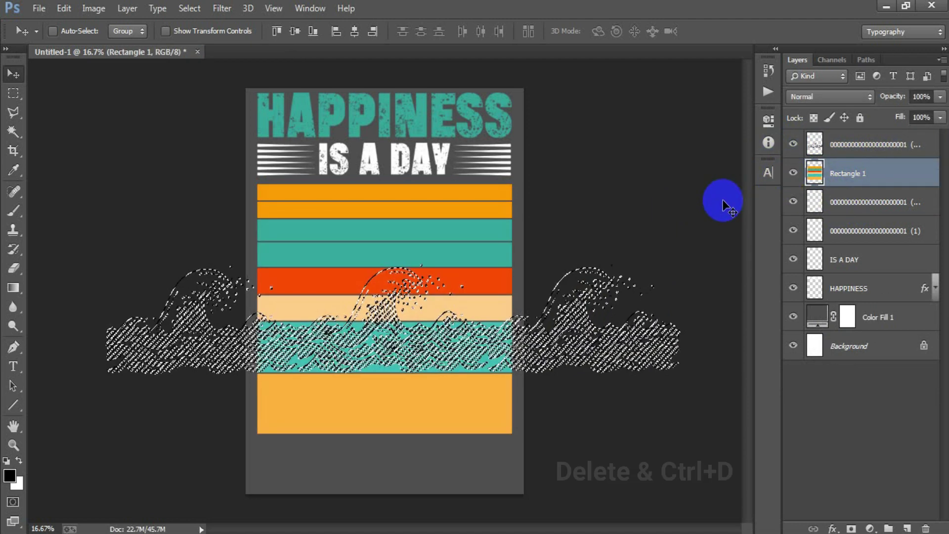
key("Delete")
key("ctrl+d")
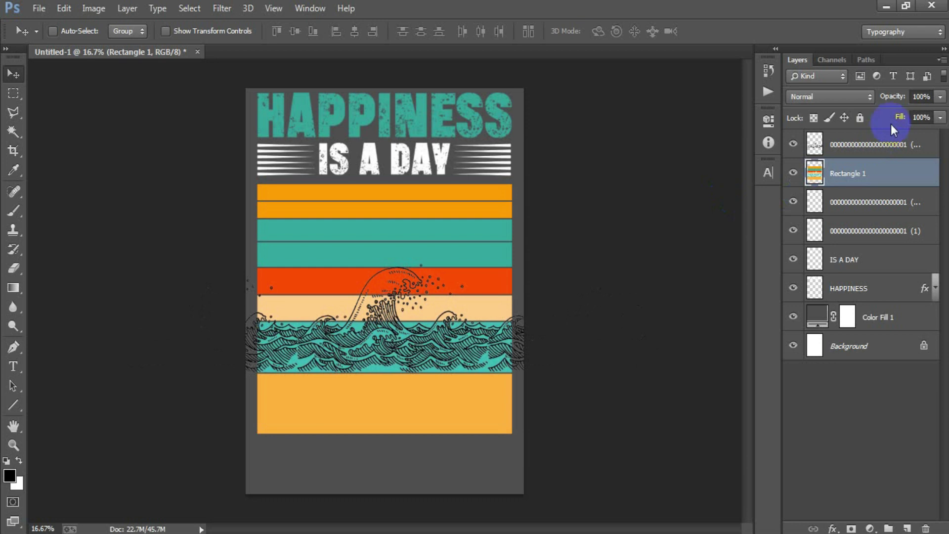
left_click(883, 145)
key("Delete")
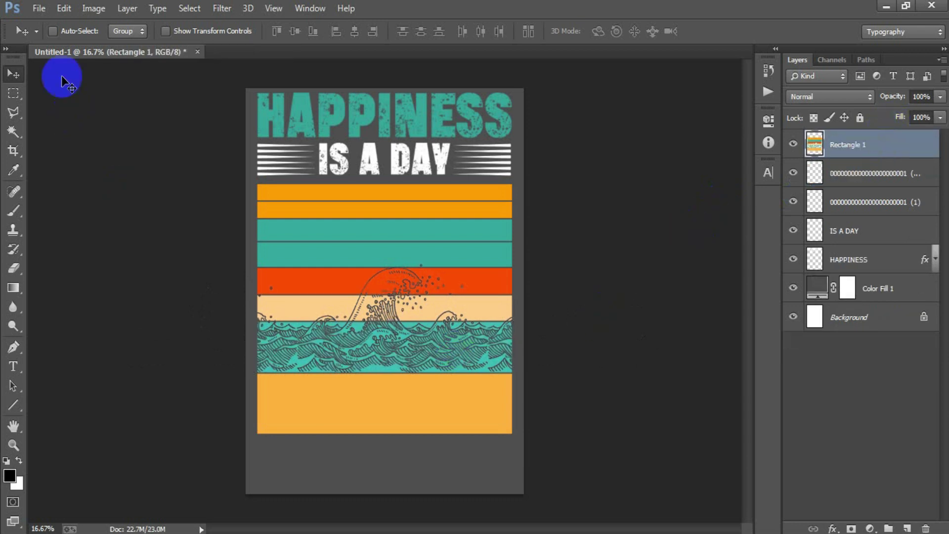
Place the image of two palm trees, scaled to about 64%, with the trunks standing on the lowest band.
left_click(38, 8)
left_click(104, 177)
double_click(213, 208)
left_click_drag(522, 442, 491, 411)
mouse_move(399, 378)
left_mouse_down()
mouse_move(416, 387)
mouse_move(417, 378)
left_mouse_up()
left_click_drag(518, 445, 510, 414)
left_click_drag(456, 377, 452, 379)
left_click_drag(500, 414, 509, 420)
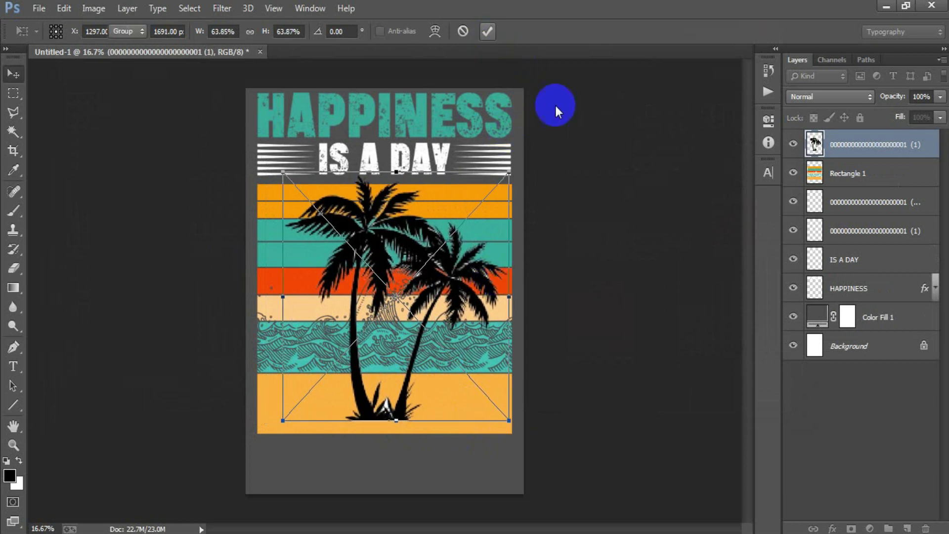
key("Return")
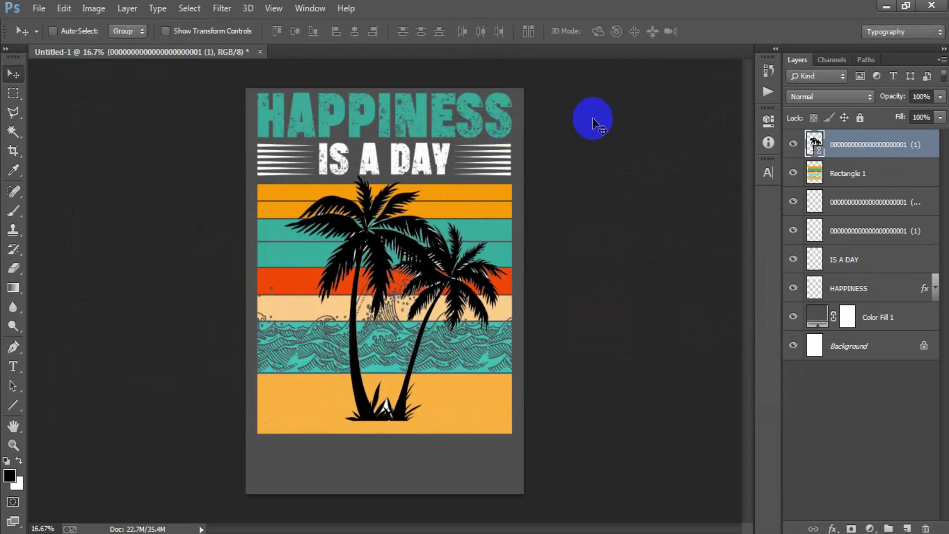
Rasterize the placed palm tree layer.
right_click(832, 161)
left_click(544, 271)
left_click(19, 72)
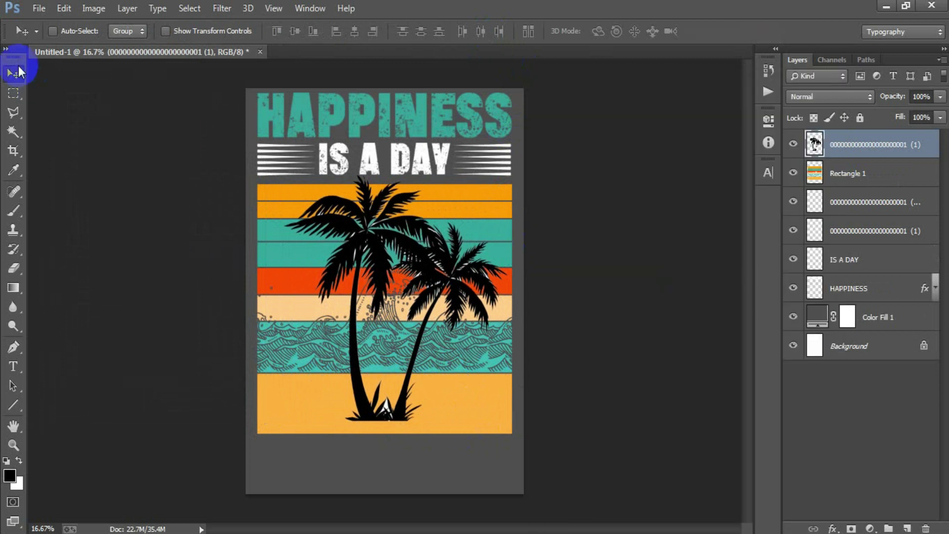
Open the EPS file with the two deck chairs, rasterized in CMYK Color mode, and dock its window as a tab.
left_click(35, 11)
left_click(29, 33)
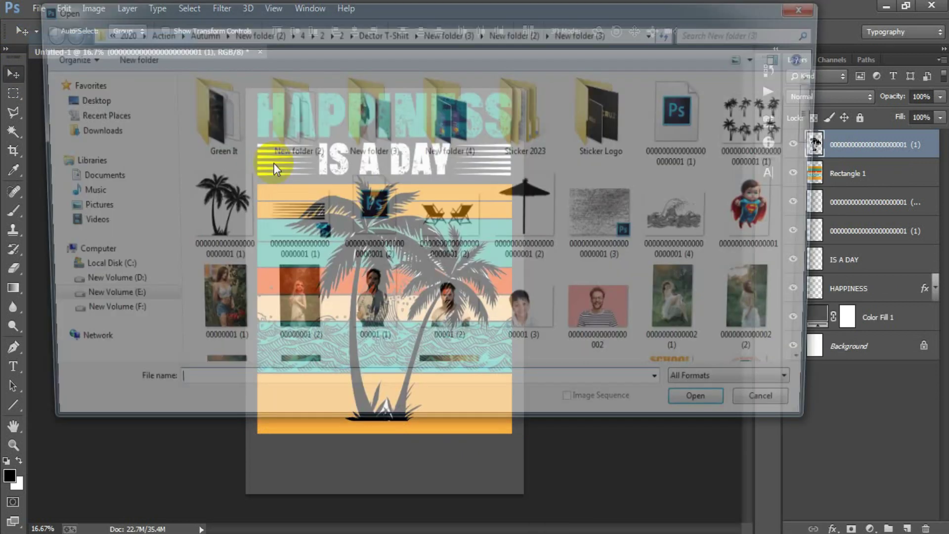
double_click(373, 232)
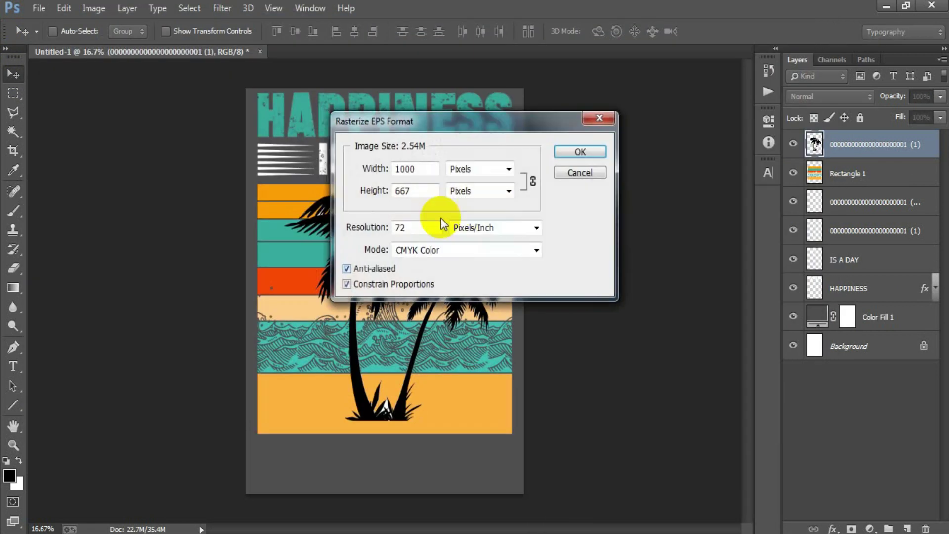
key("Return")
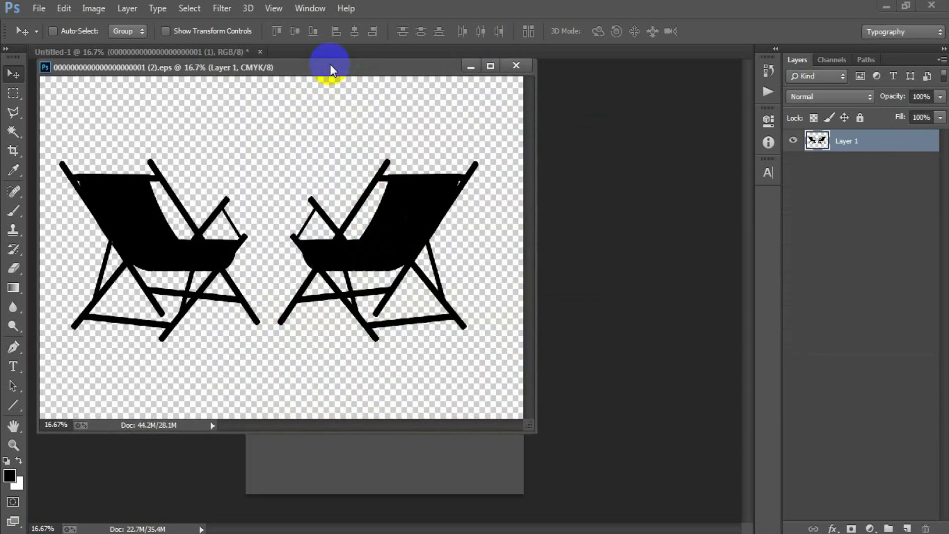
left_click_drag(330, 64, 387, 54)
Copy the left deck chair from the EPS document into the T-shirt design with a rectangular selection, and close the EPS file.
left_click(12, 95)
left_click_drag(144, 130, 369, 444)
left_click(11, 74)
left_click_drag(244, 253, 159, 79)
left_click_drag(286, 386, 288, 387)
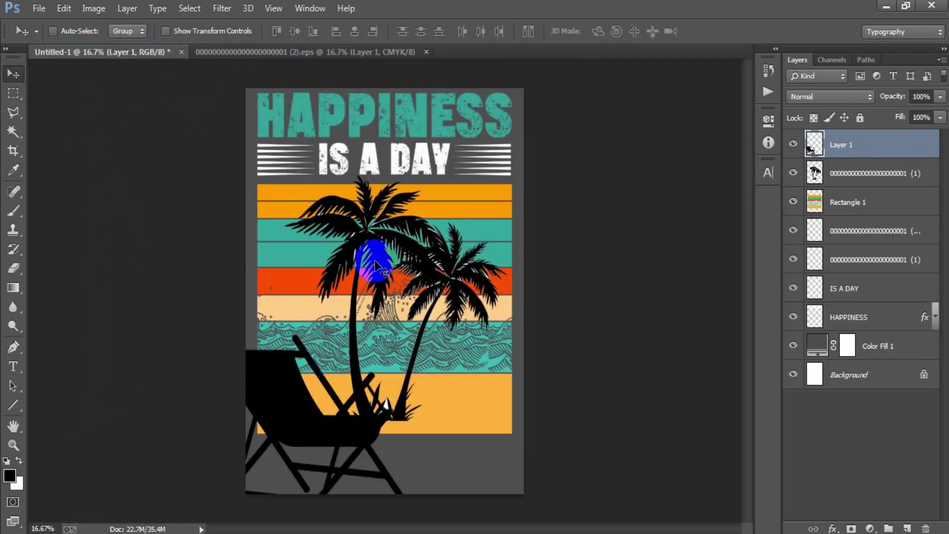
left_click(424, 52)
left_click(474, 222)
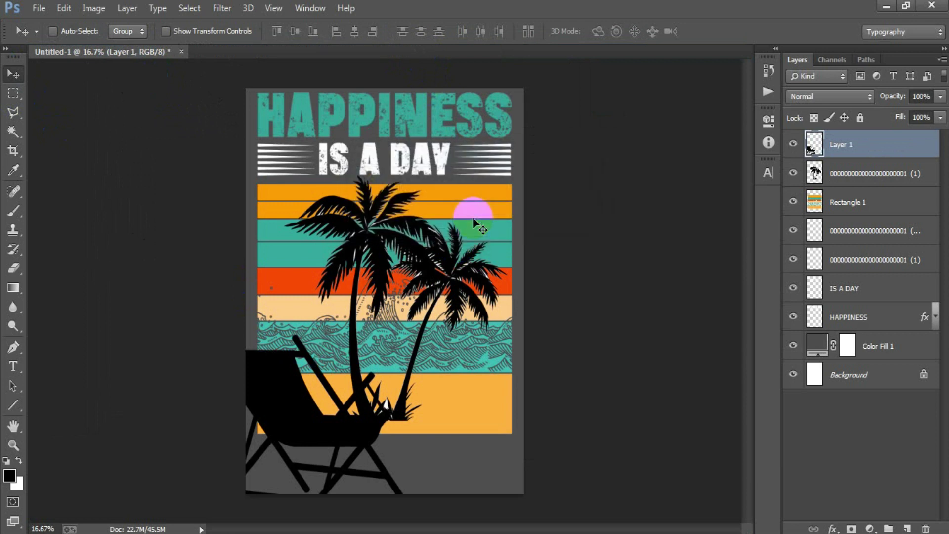
Scale the deck chair down to a small size and position it at the left end of the lowest band.
key("ctrl+t")
left_click_drag(410, 337, 293, 401)
left_click(628, 31)
Duplicate the deck chair, place the copy beside the original, and flip it horizontally so the two chairs face each other.
key("ctrl+j")
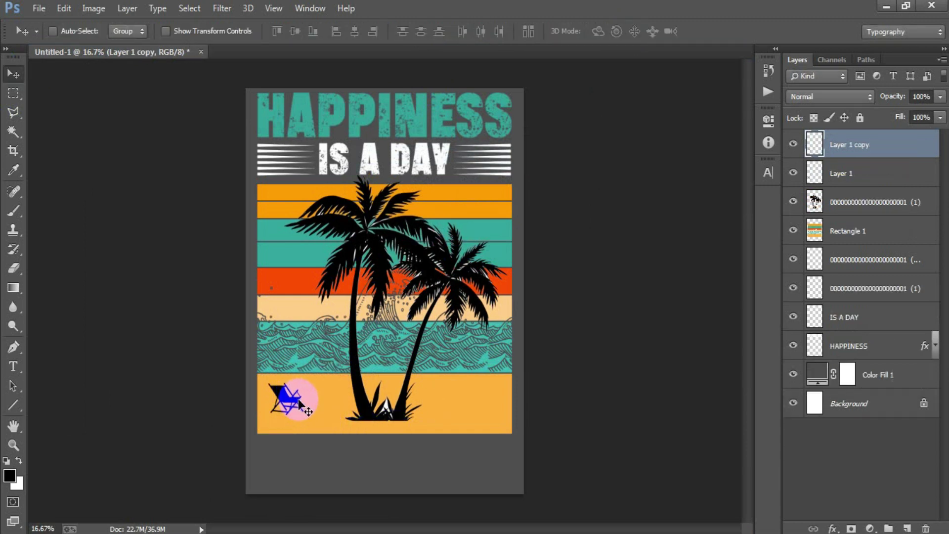
left_click_drag(295, 407, 322, 406)
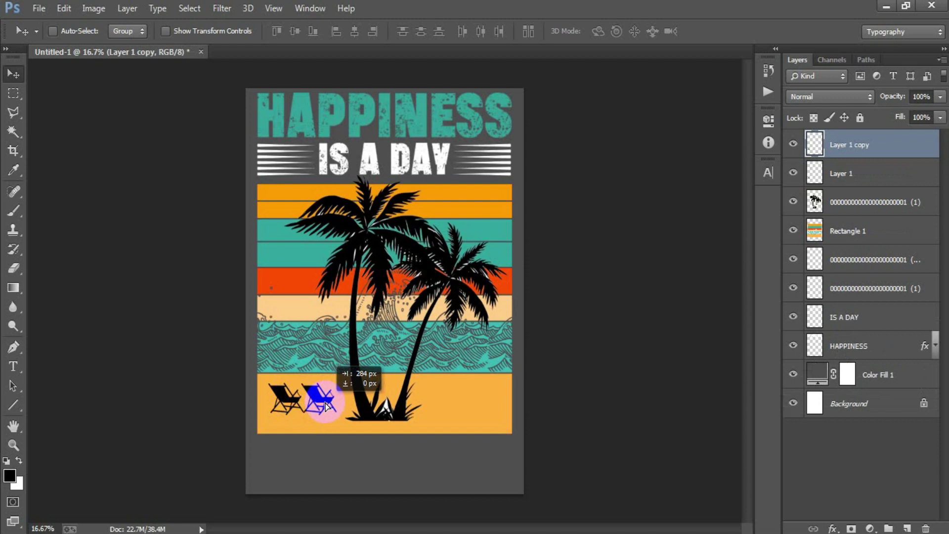
key("ctrl+t")
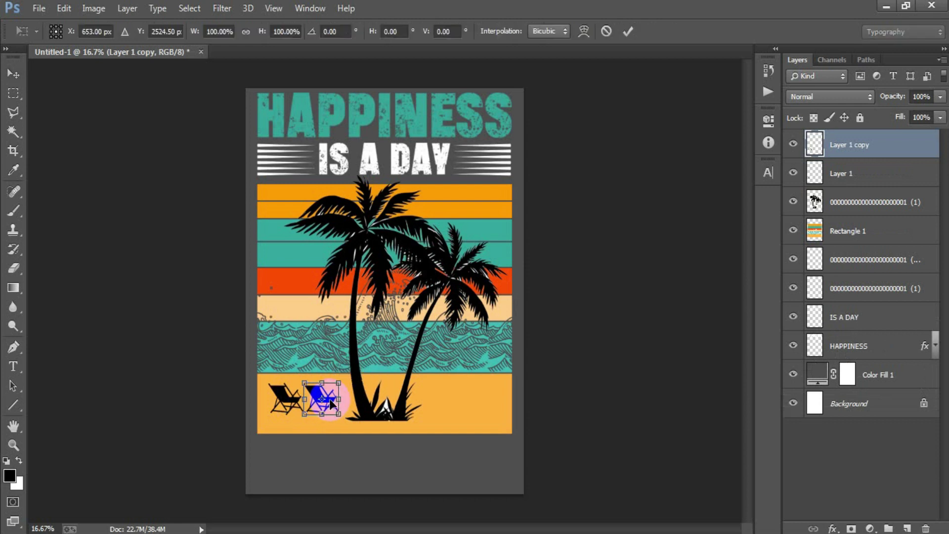
right_click(330, 402)
left_click(342, 365)
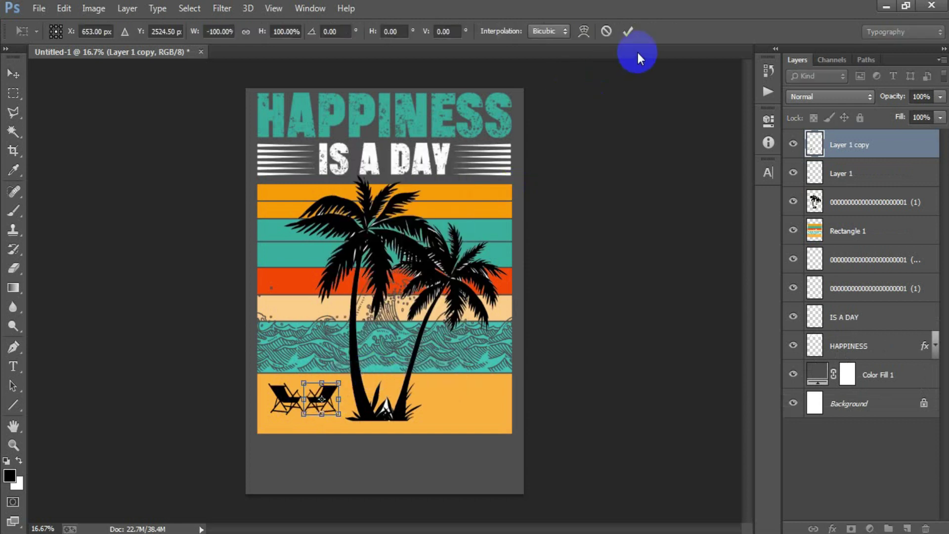
left_click(628, 31)
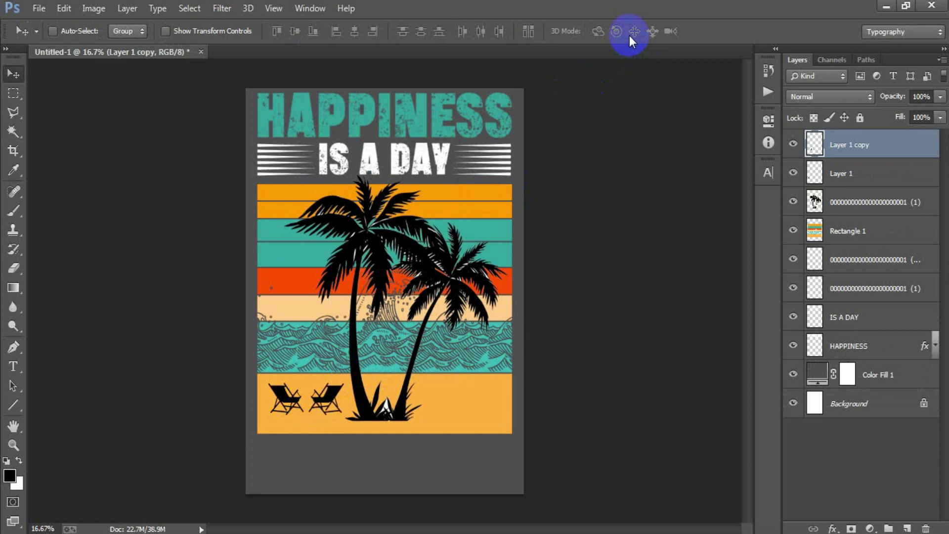
Place the beach umbrella image as a linked file, scaled down and positioned between the two deck chairs.
left_click(39, 8)
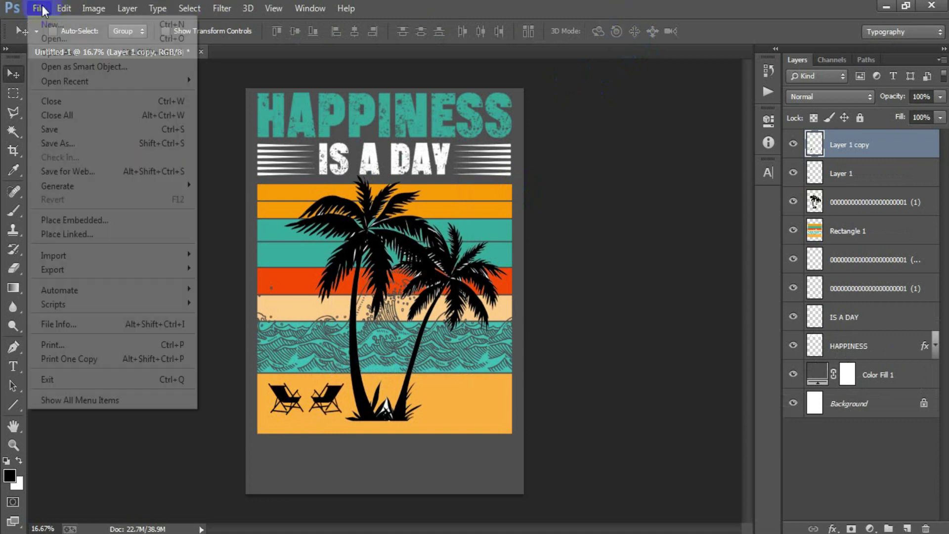
left_click(105, 232)
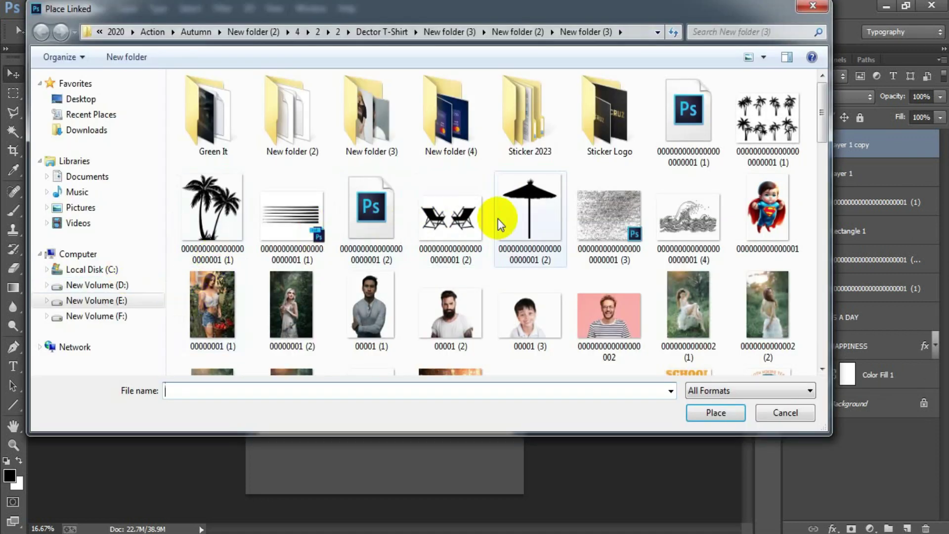
double_click(523, 214)
left_click_drag(525, 146, 449, 231)
left_click_drag(395, 307, 322, 360)
left_click_drag(369, 286, 348, 308)
left_click_drag(332, 337, 329, 347)
left_click(487, 31)
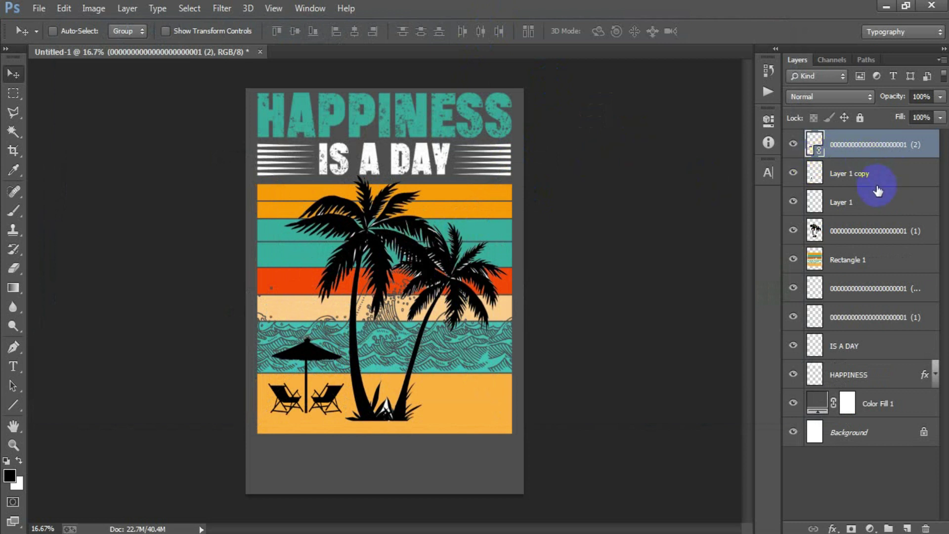
Merge the umbrella, both deck chair layers and the palm tree layer into one silhouette layer.
left_click(864, 232, "shift")
key("ctrl+e")
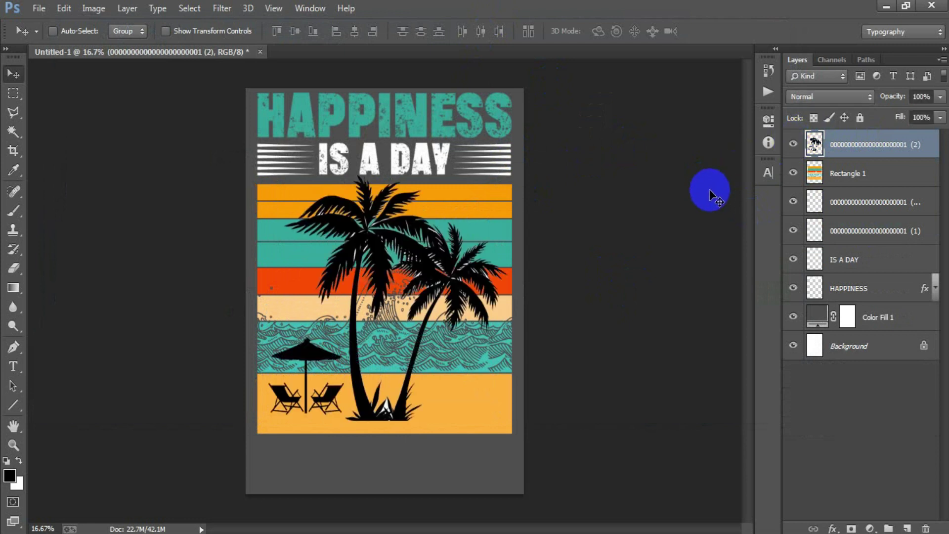
Add a new layer above Rectangle 1 and draw a 588 px circle behind the smaller palm tree's crown with the Ellipse tool.
left_click(811, 182)
left_click(794, 173)
left_click(794, 172)
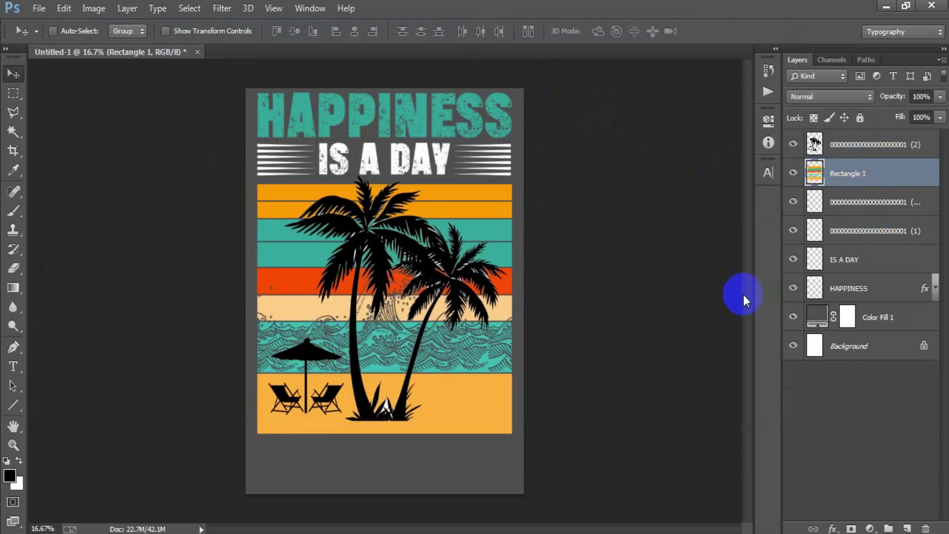
left_click(907, 528)
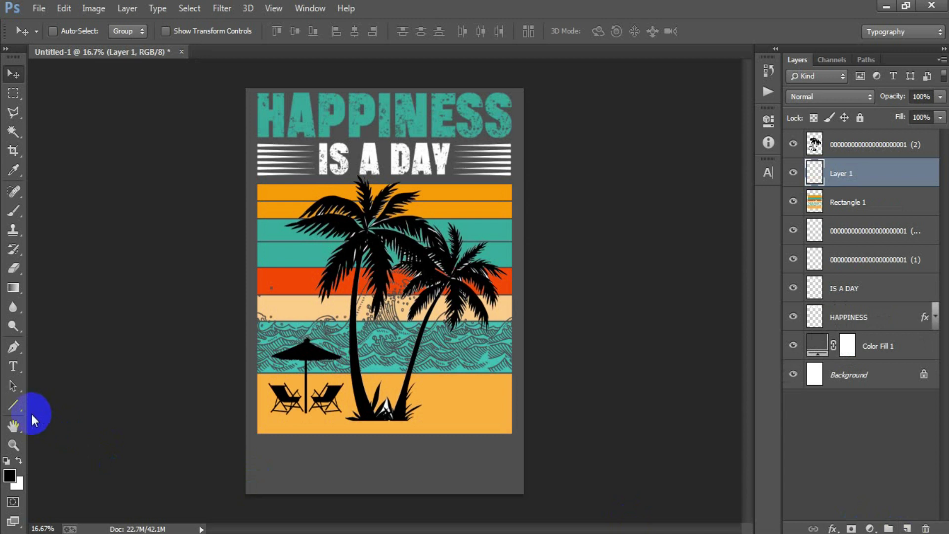
left_click(15, 409)
left_click(72, 429)
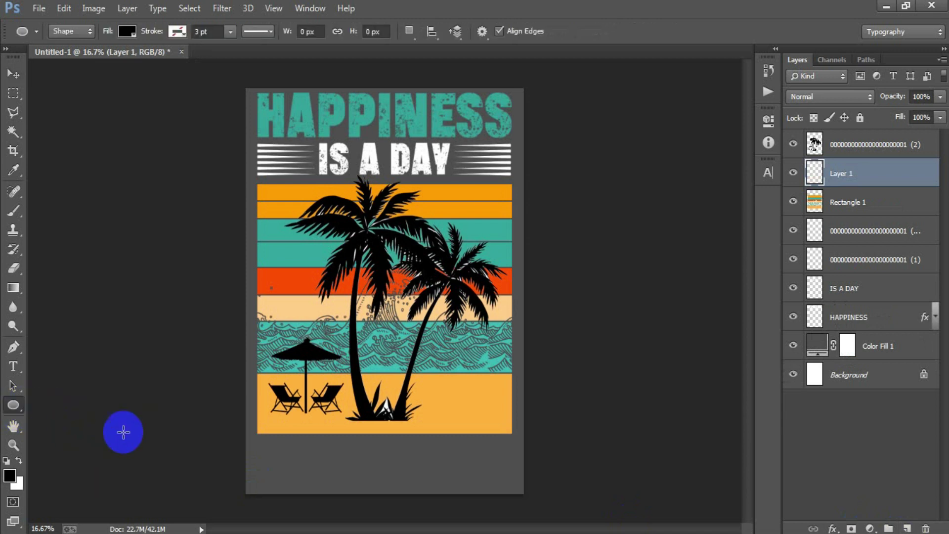
left_click_drag(409, 244, 479, 325)
Fill the circle with white and move it up so it sits as a sun behind the palm leaves.
left_click(492, 229)
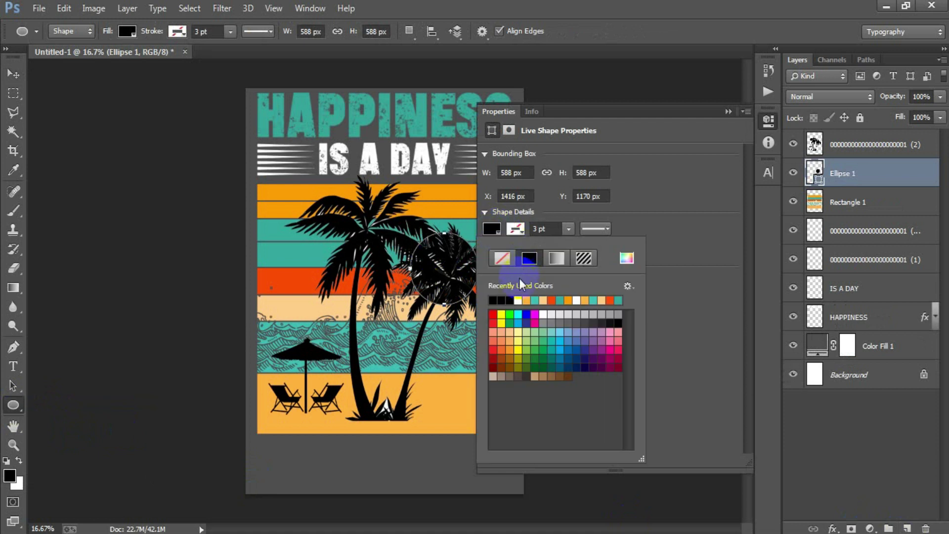
left_click(15, 75)
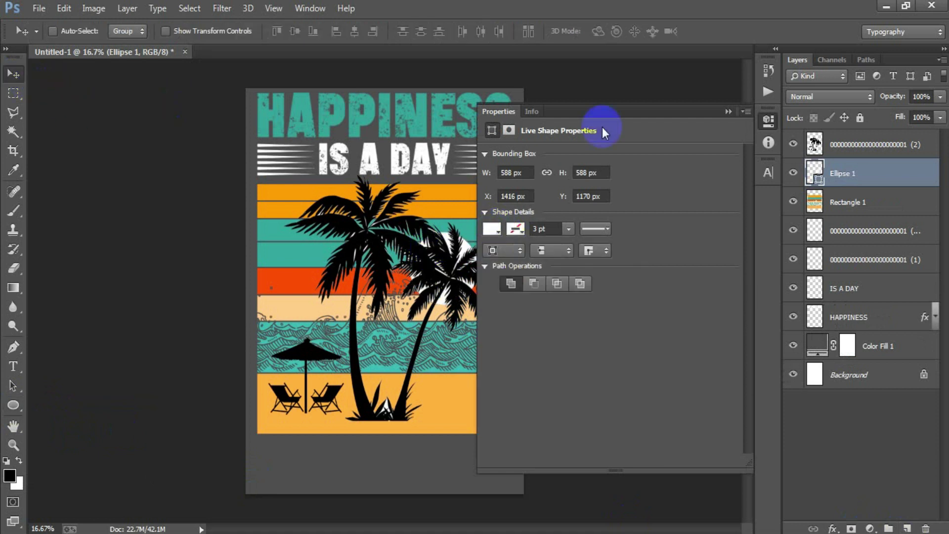
left_click(720, 112)
left_click_drag(451, 263, 460, 246)
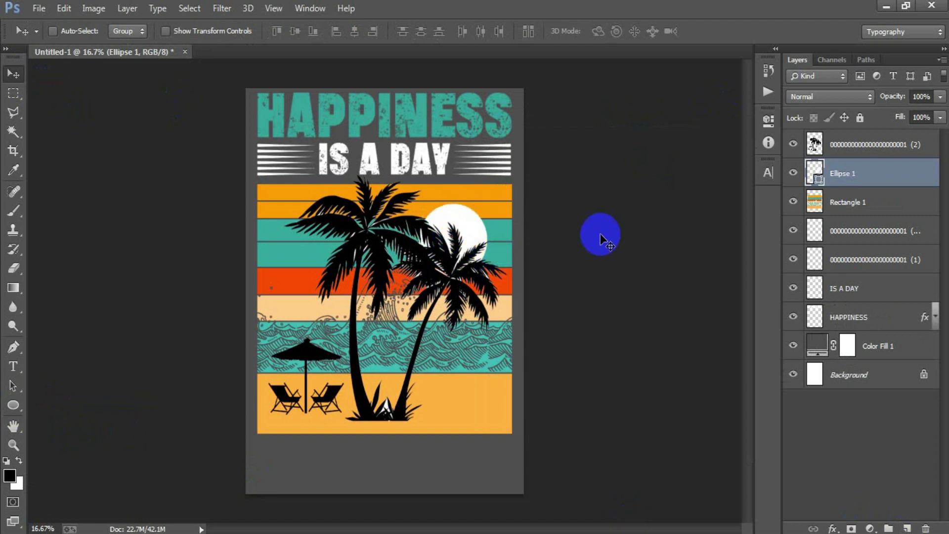
Rasterize the Ellipse 1 sun and cut the merged silhouette's shape out of it.
right_click(876, 183)
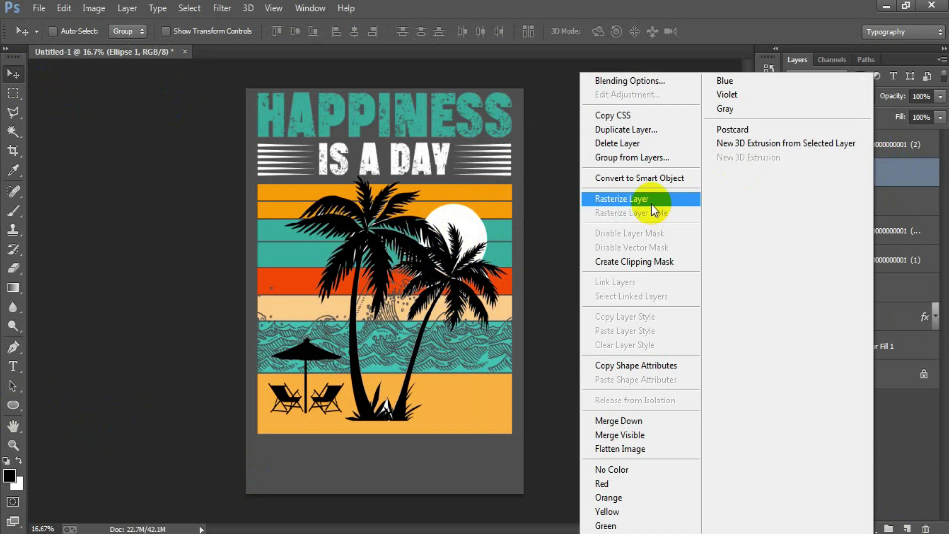
left_click(651, 204)
left_click(815, 149)
left_click(793, 144)
left_click(793, 144)
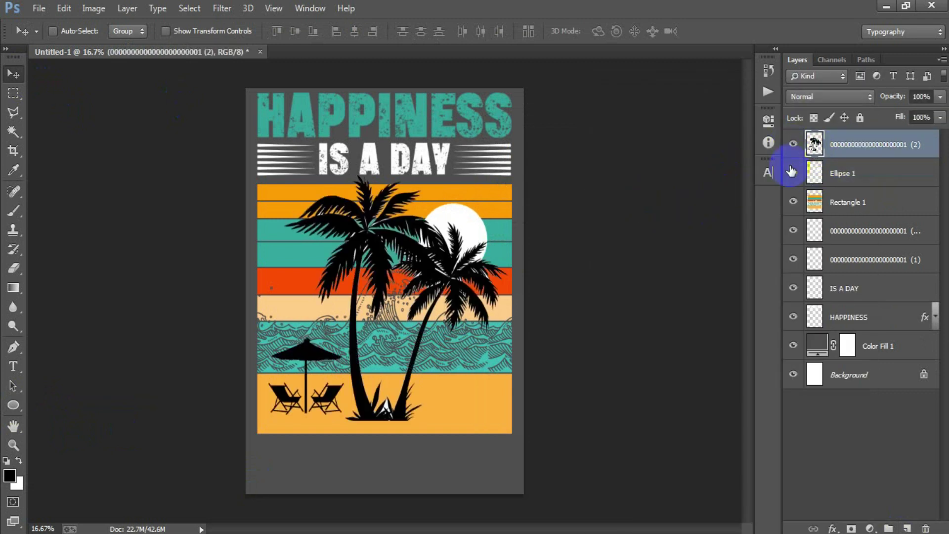
left_click(814, 143, "ctrl")
left_click(811, 173)
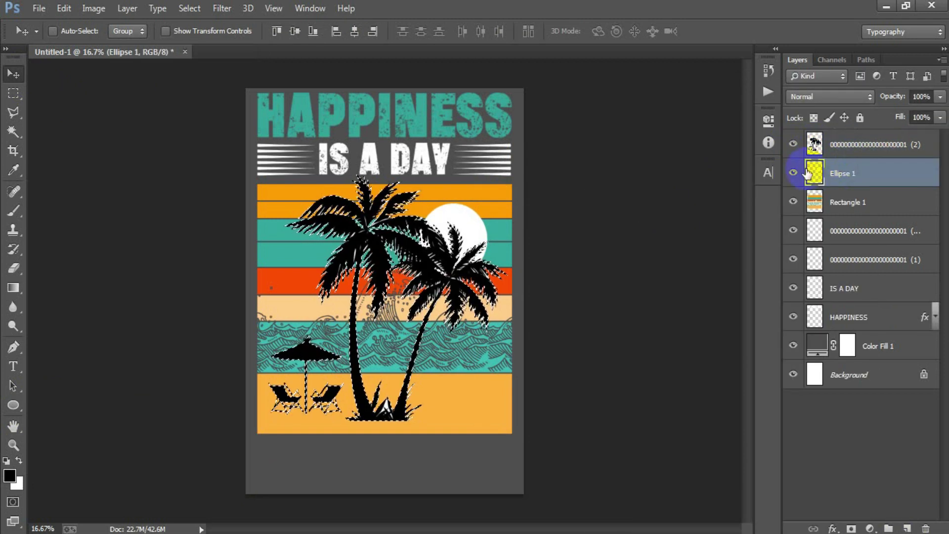
left_click(793, 172)
left_click(793, 173)
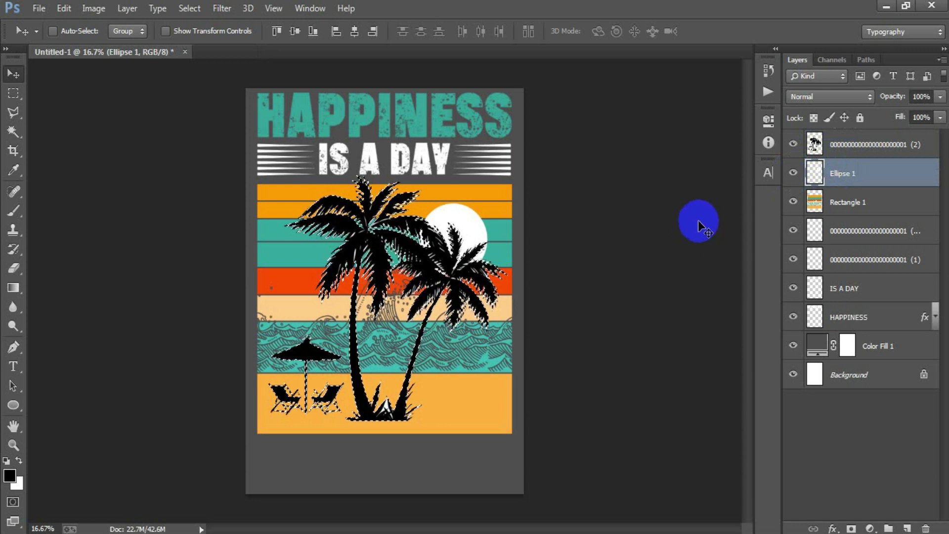
Cut the silhouette's shape out of the Rectangle 1 bands, deselect, and delete the black silhouette layer.
left_click(864, 208)
left_click(793, 202)
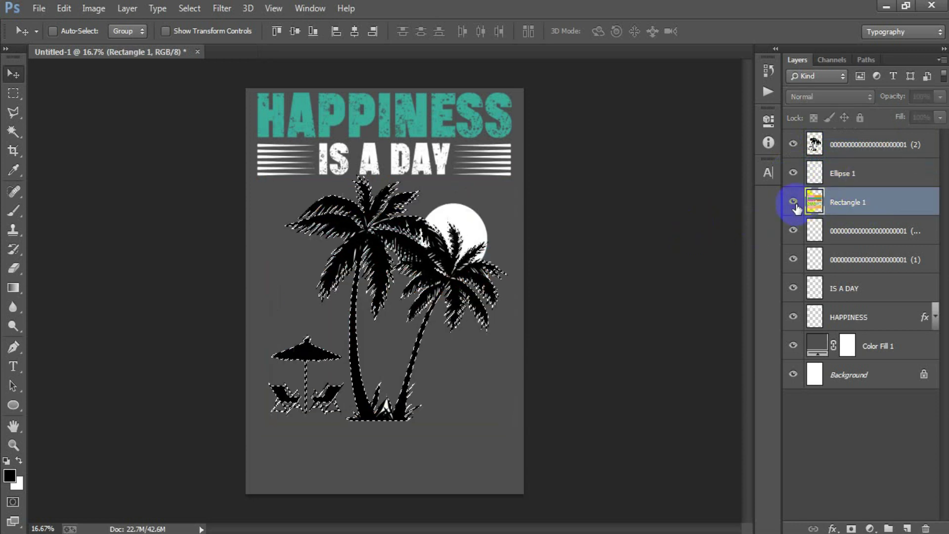
left_click(793, 201)
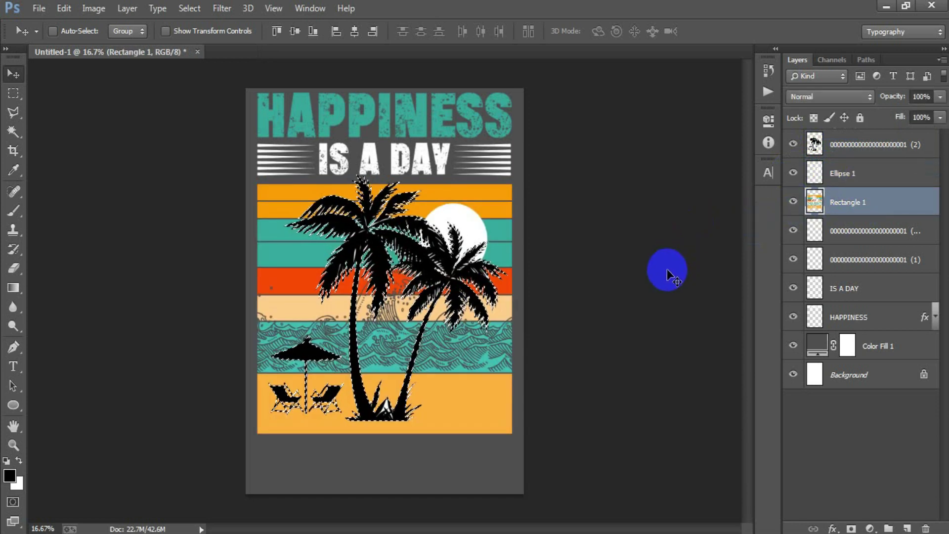
key("Delete")
key("ctrl+d")
left_click(852, 151)
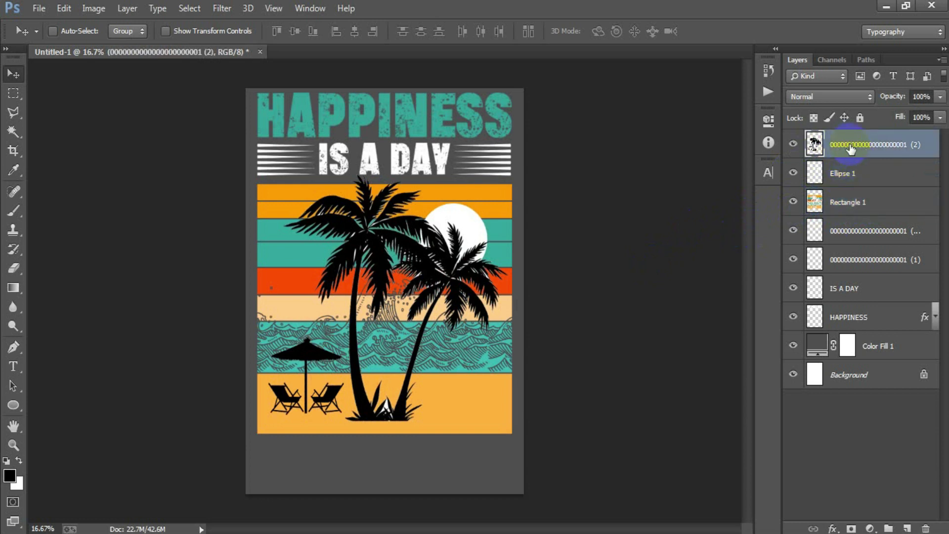
key("Delete")
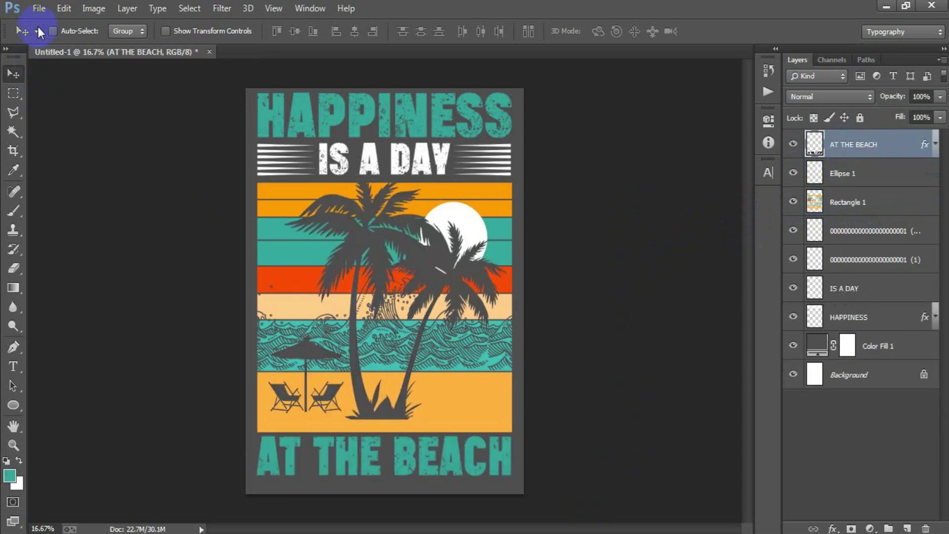
Place the grunge texture image (3) as a linked file and move it down 247 px to the lower edge of the bands.
left_click(39, 8)
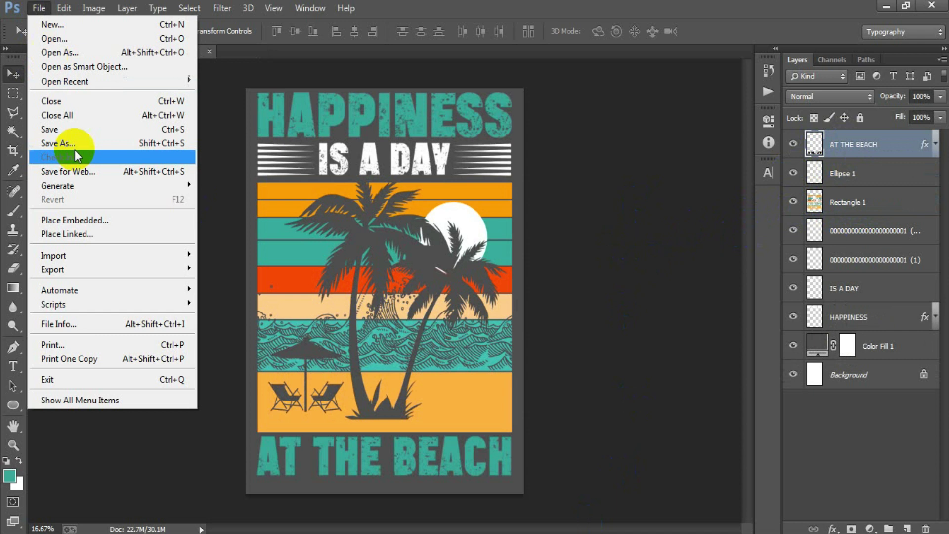
left_click(85, 237)
double_click(621, 226)
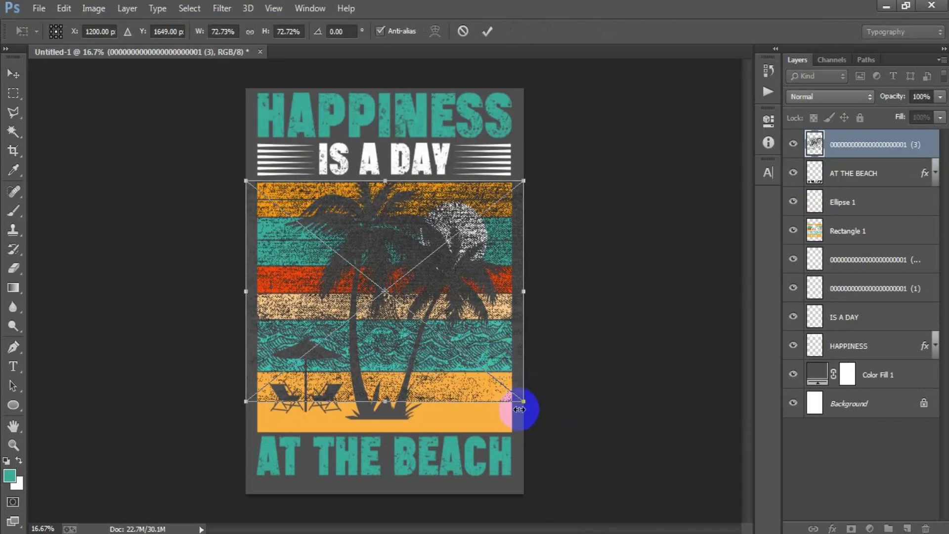
left_click_drag(521, 391, 512, 405)
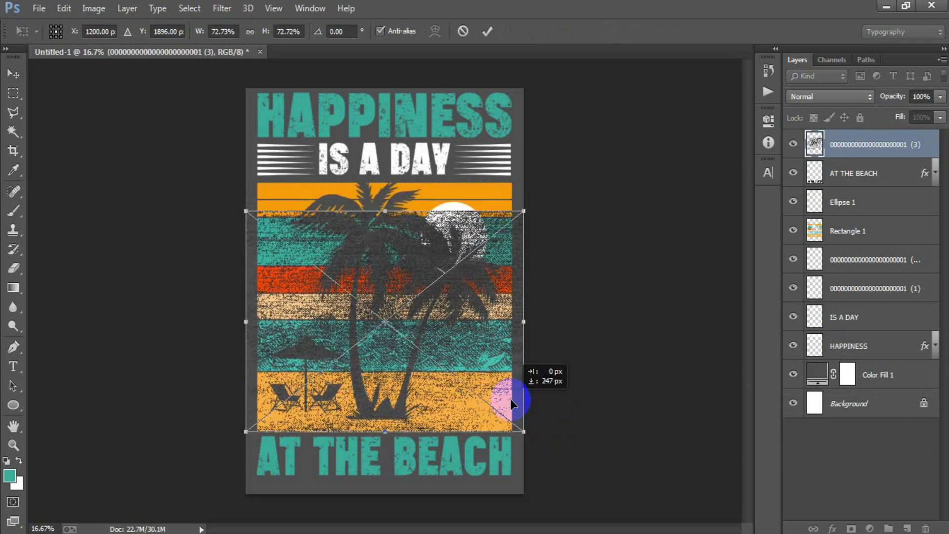
left_click(487, 32)
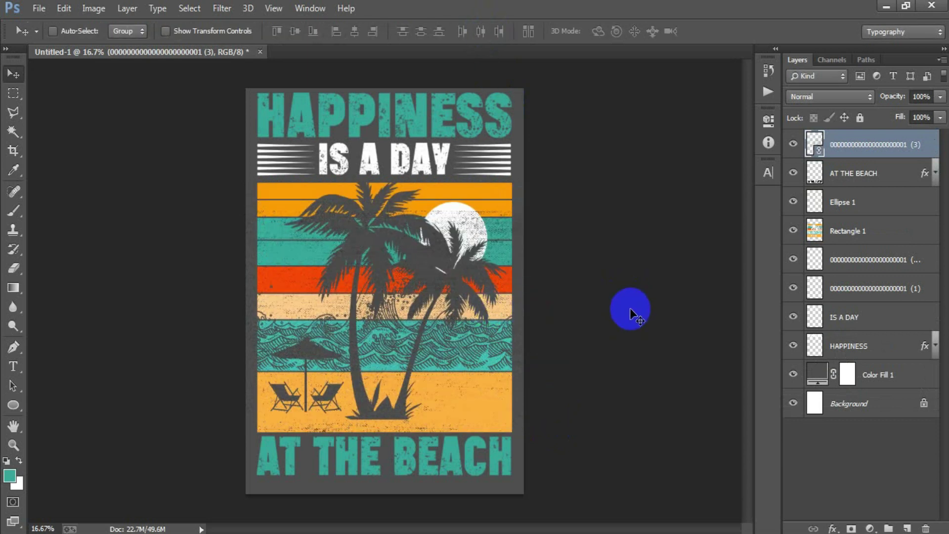
Duplicate the grunge texture, move the copy up over the upper bands and lettering, and merge both texture layers.
key("ctrl+j")
left_click_drag(425, 223, 418, 69)
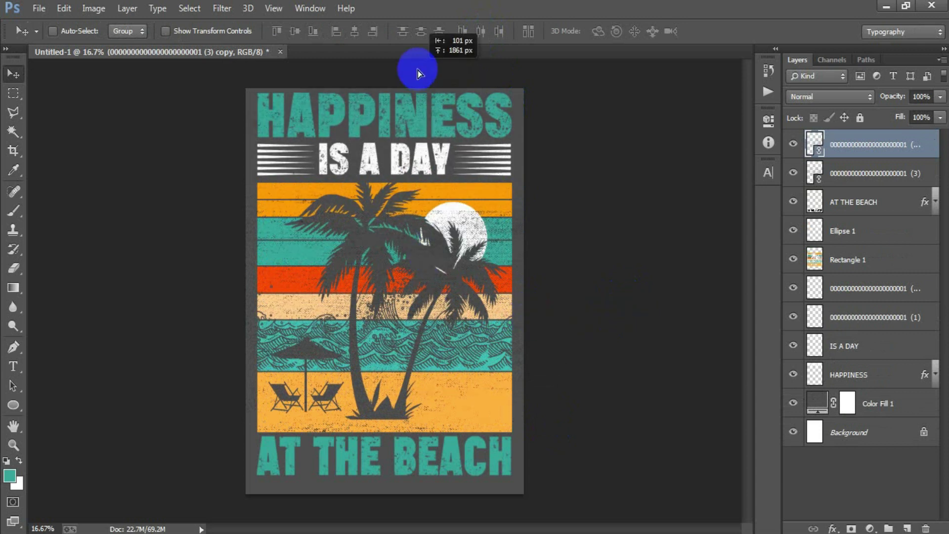
left_click_drag(425, 158, 426, 166)
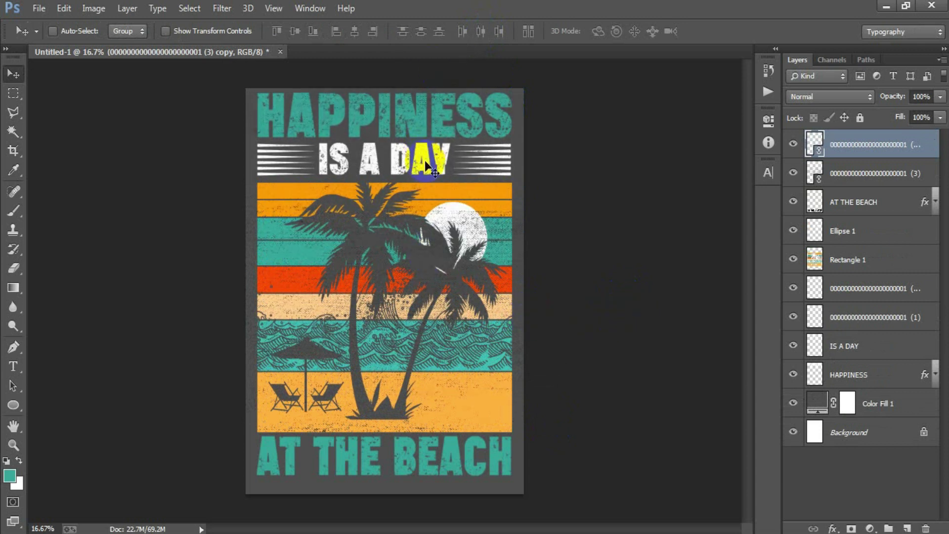
left_click(848, 178, "shift")
key("ctrl+e")
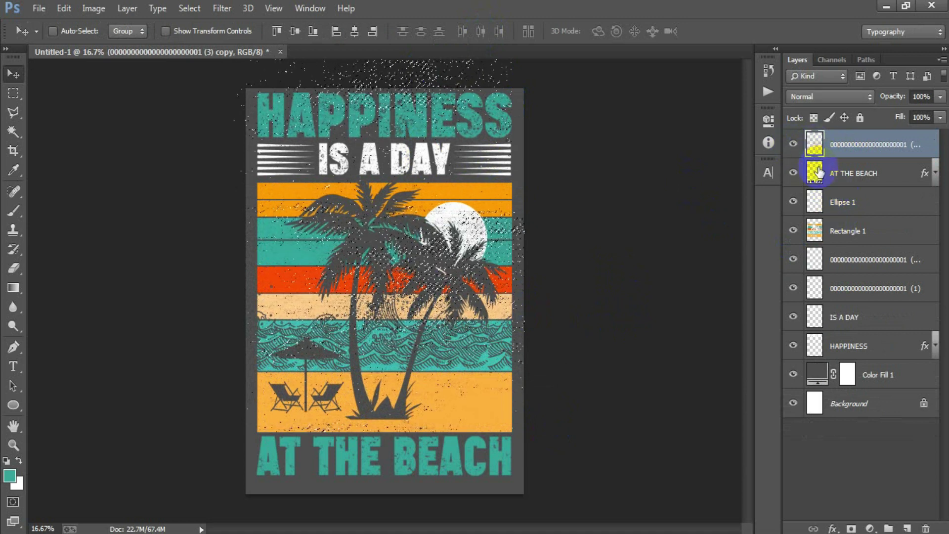
Load the merged texture as a selection and cut it out of the Rectangle 1 bands and the Ellipse 1 sun.
left_click(846, 231)
left_click(793, 232)
left_click(793, 232)
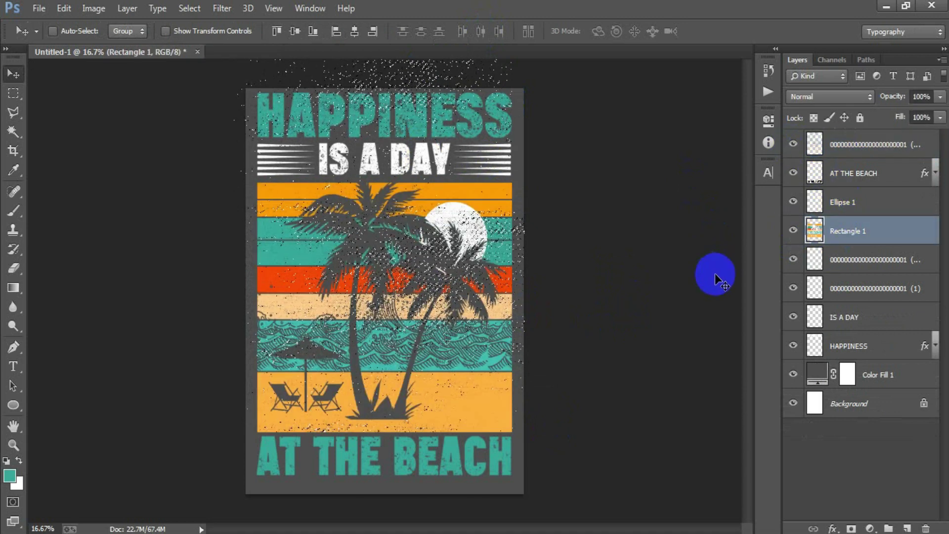
left_click(841, 204)
left_click(793, 204)
left_click(793, 203)
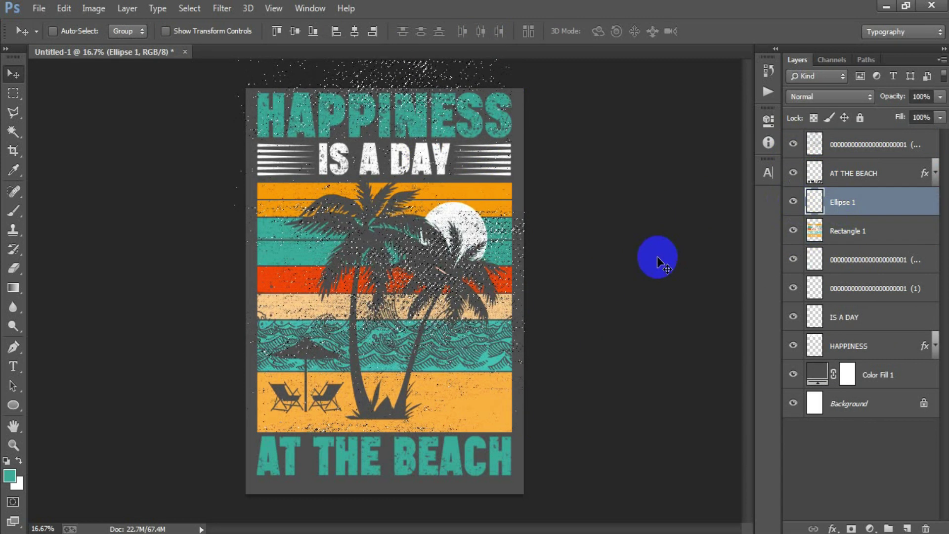
Cut the texture out of both line layers beside "IS A DAY" and delete the merged texture layer.
left_click(840, 288)
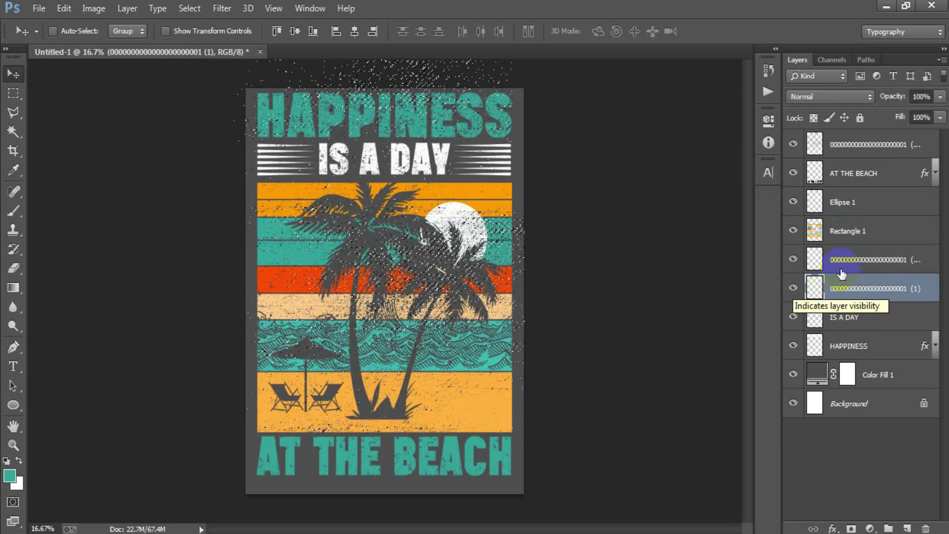
left_click(816, 260)
left_click(793, 259)
left_click(793, 259)
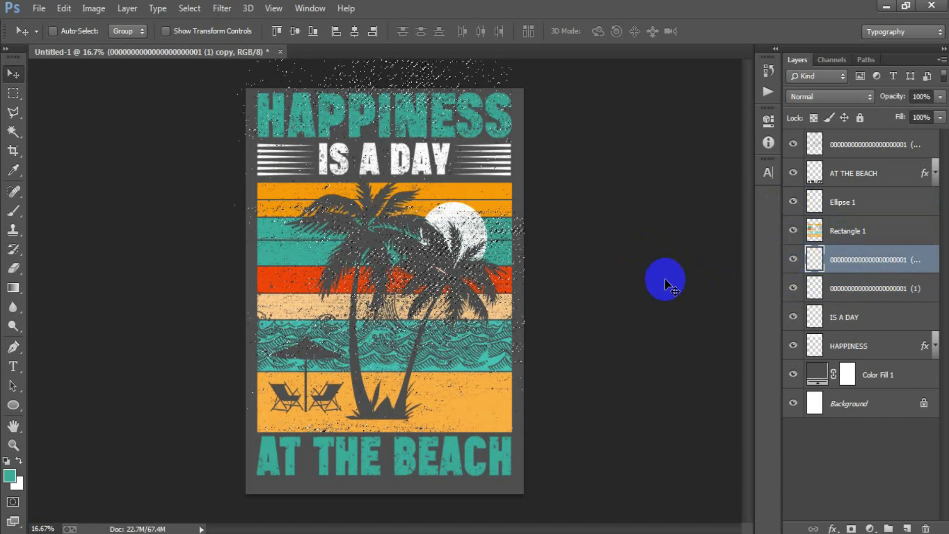
left_click(862, 144)
key("Delete")
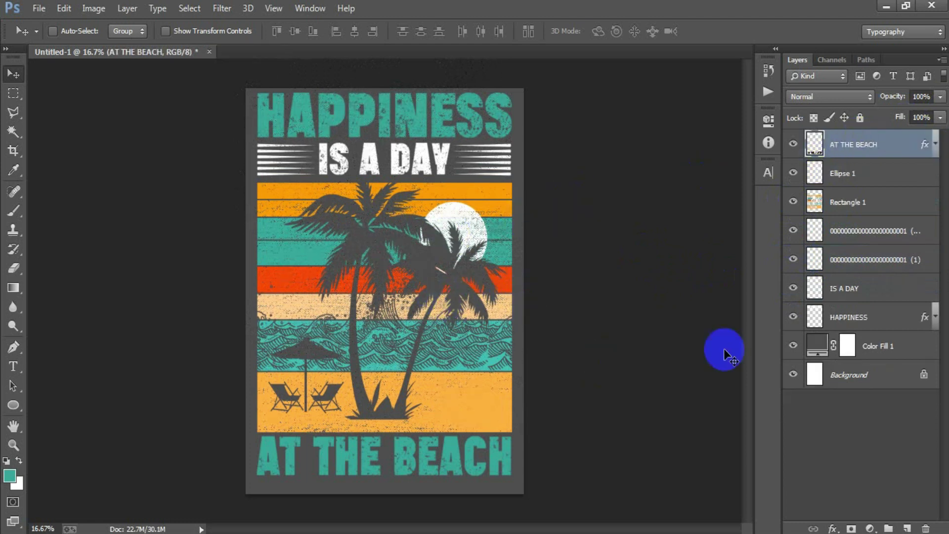
Group all design layers from AT THE BEACH down to HAPPINESS and change the Color Fill 1 background to black (000000).
left_click(855, 319, "shift")
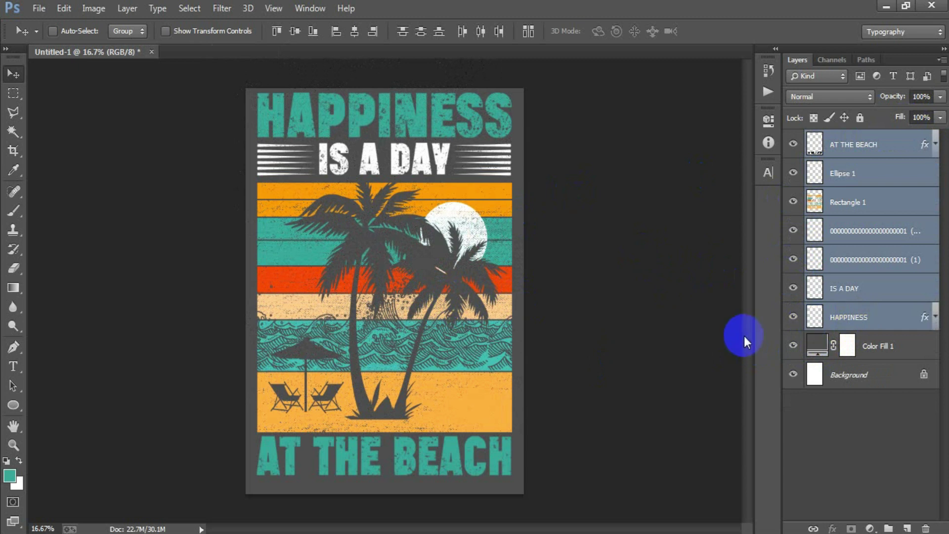
key("ctrl+g")
double_click(817, 160)
left_click_drag(567, 195, 411, 321)
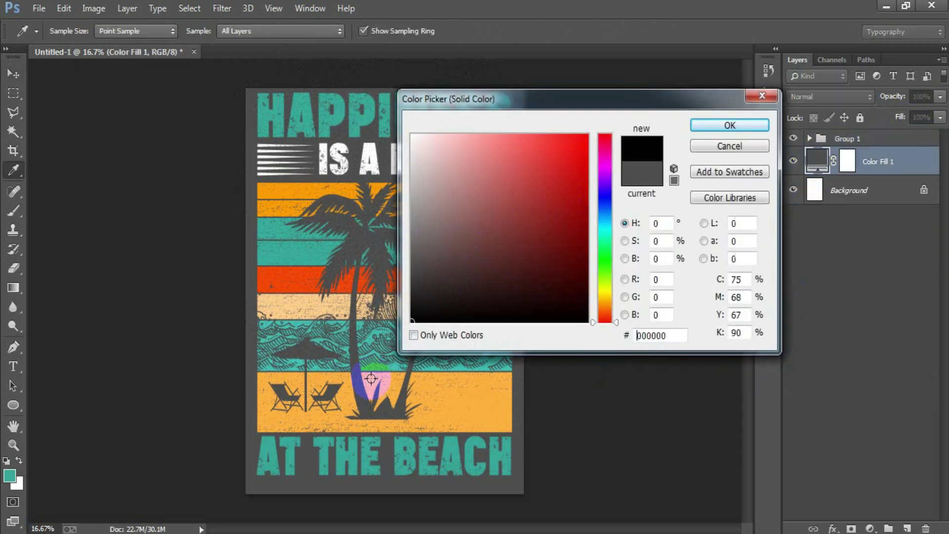
left_click(727, 125)
key("v")
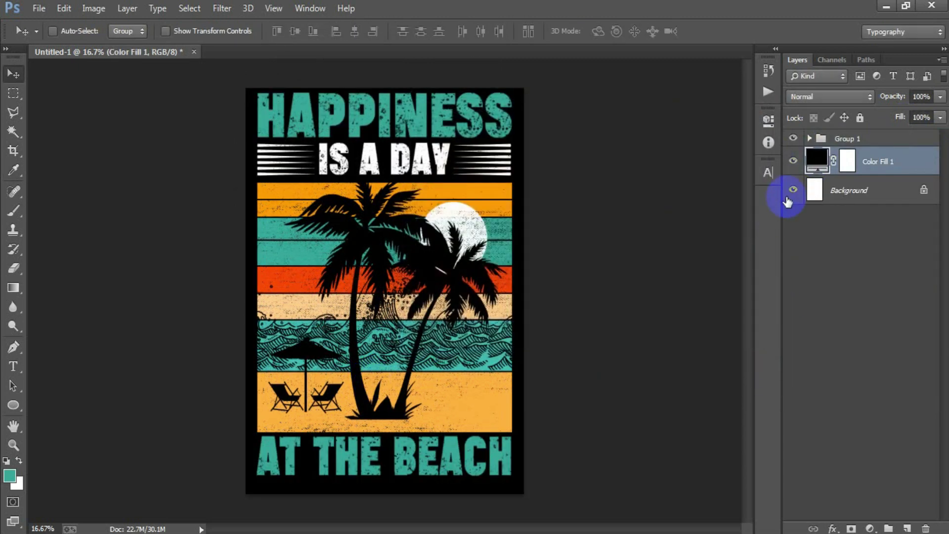
Hide the Color Fill 1 and Background layers and export the design for web as a transparent PNG-24 named 30 on the Desktop.
left_click(793, 161)
key("shift+ctrl+alt+s")
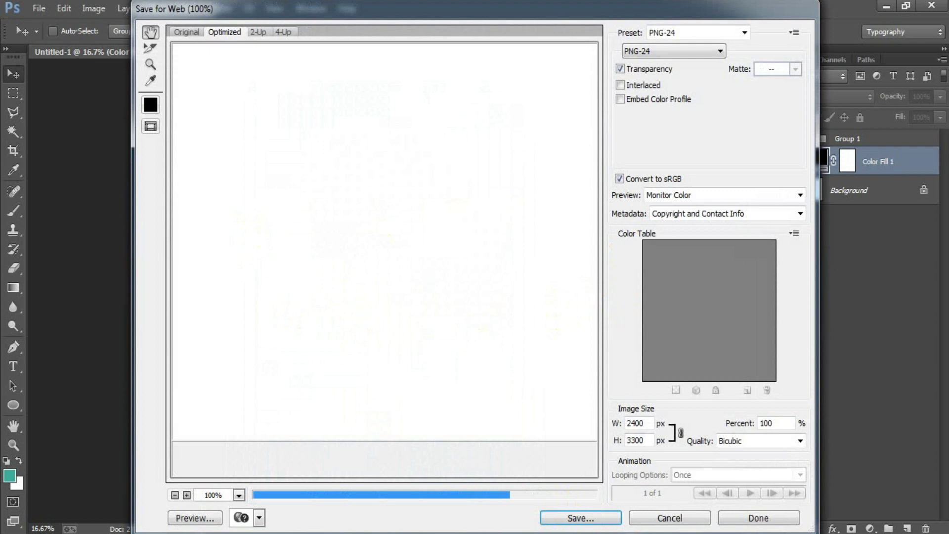
left_click_drag(536, 418, 349, 269)
left_click_drag(539, 434, 435, 290)
left_click(641, 51)
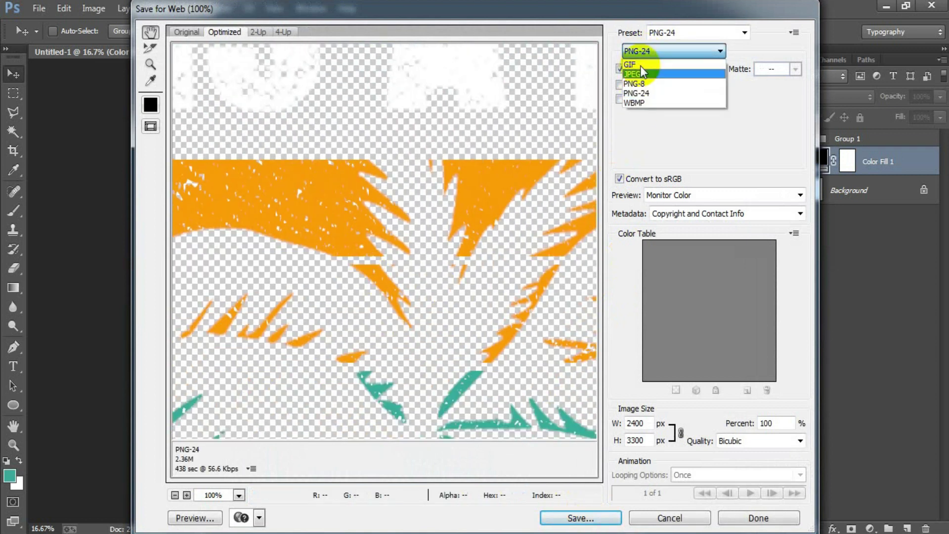
left_click(642, 94)
left_click(586, 517)
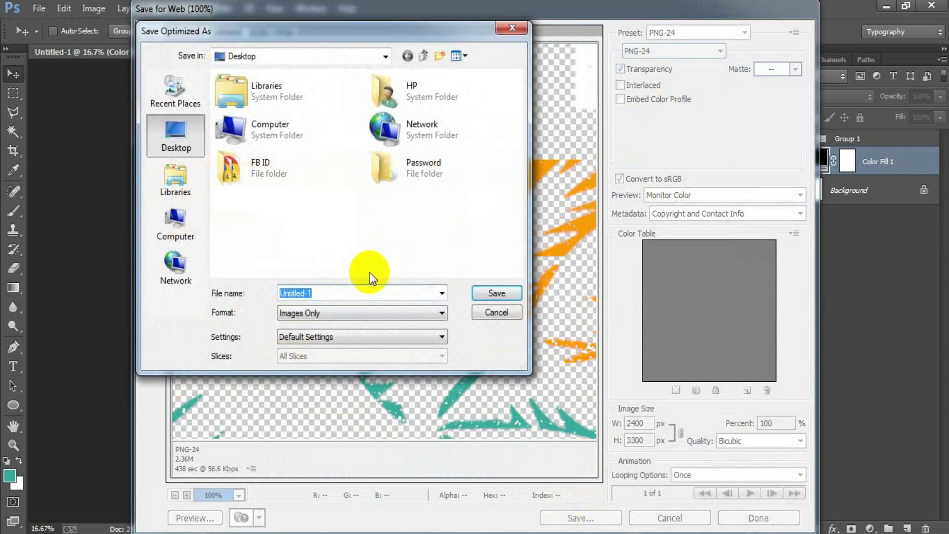
type("30")
left_click(513, 296)
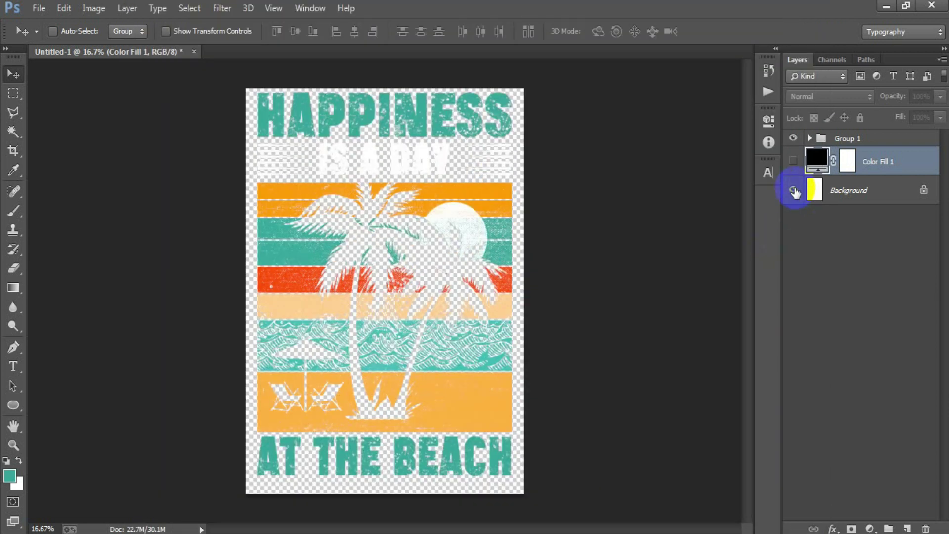
Make the Background and Color Fill 1 layers visible again behind the grouped design.
left_click(793, 190)
left_click(793, 161)
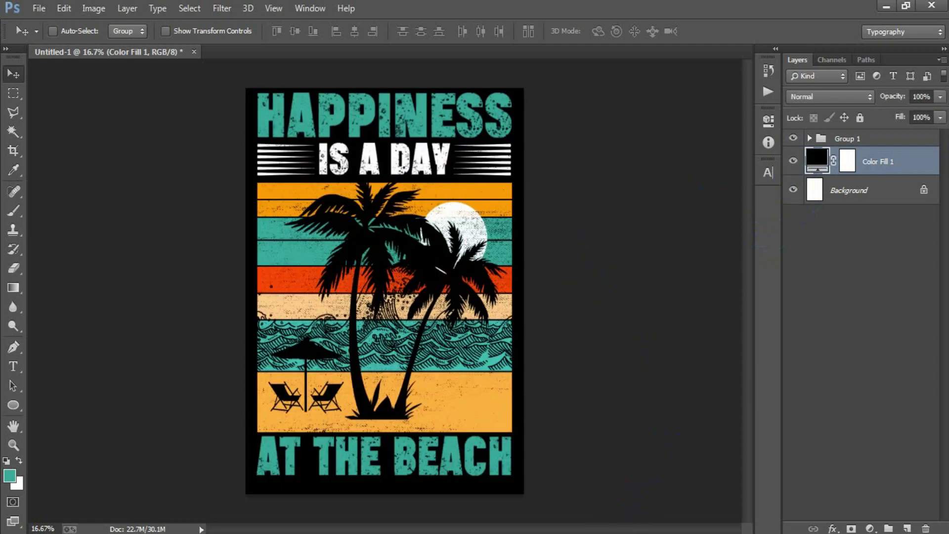